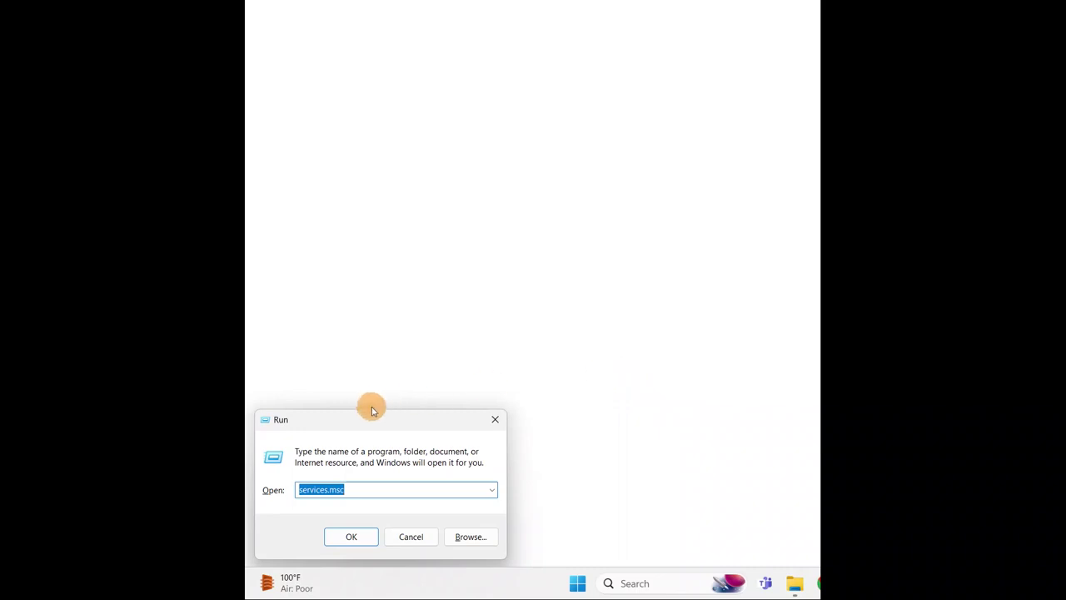
# Step: Launch services.msc from the Run prompt and jump to the Bluetooth services in the service list
pyautogui.moveTo(367, 418); pyautogui.dragTo(480, 234)
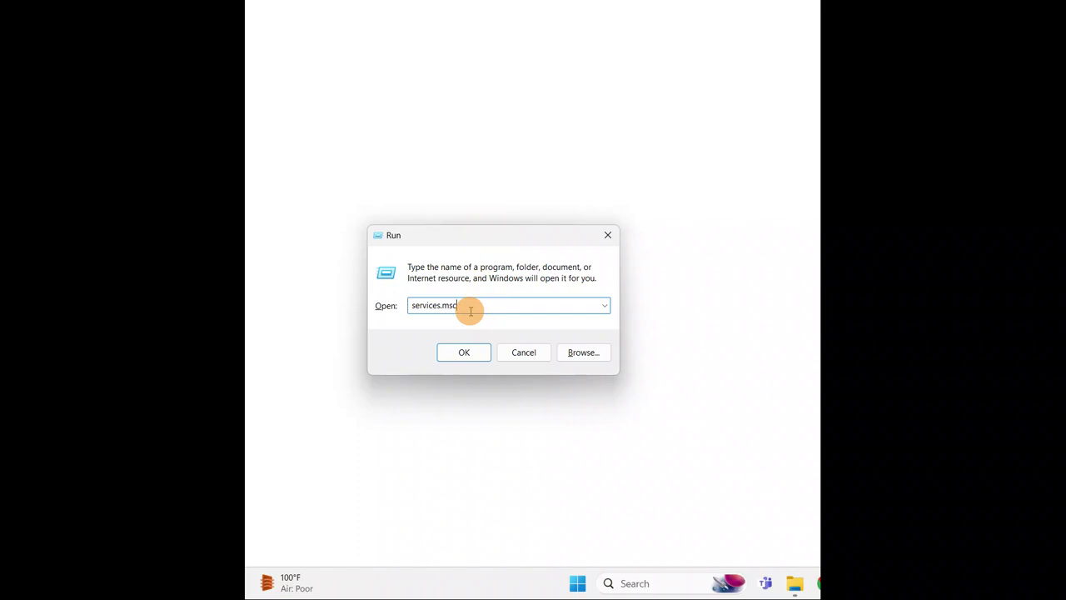
pyautogui.click(469, 350)
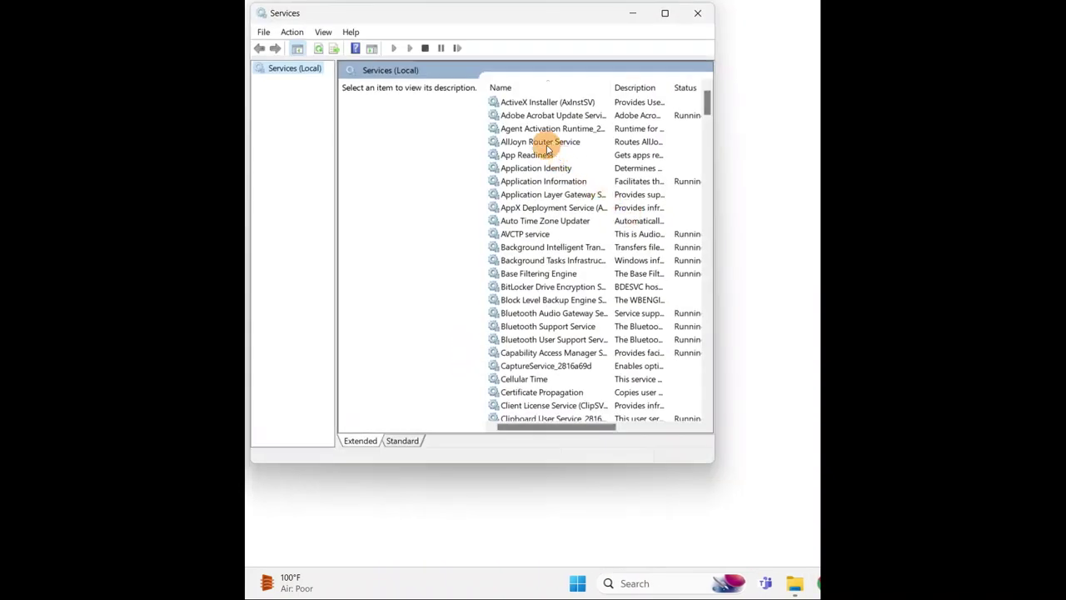
pyautogui.click(527, 131)
pyautogui.press('b')
pyautogui.press('b')
pyautogui.press('b')
pyautogui.press('b')
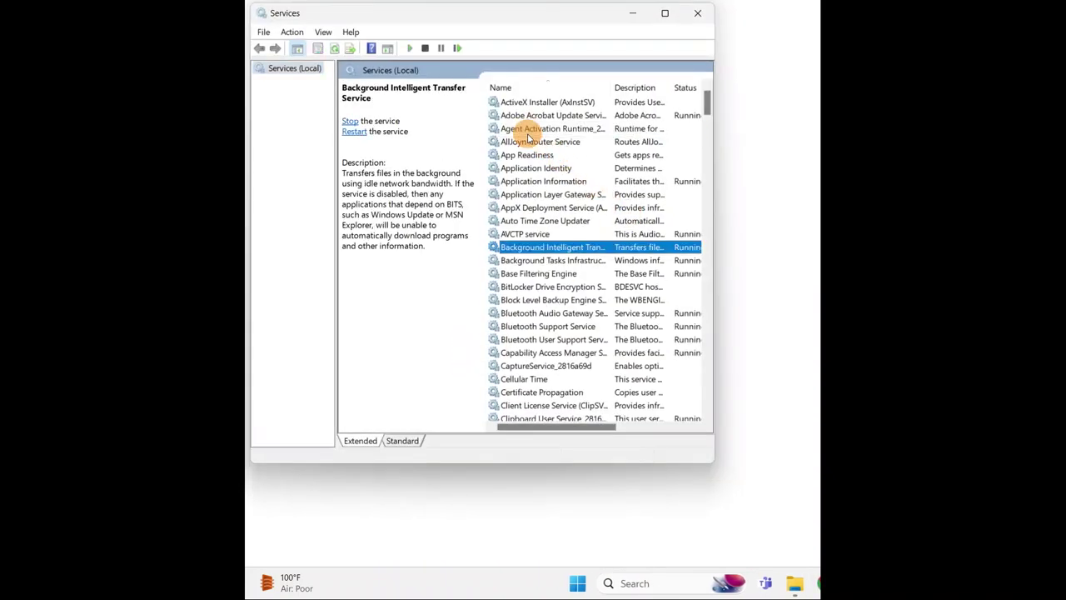
pyautogui.press('b')
pyautogui.press('b')
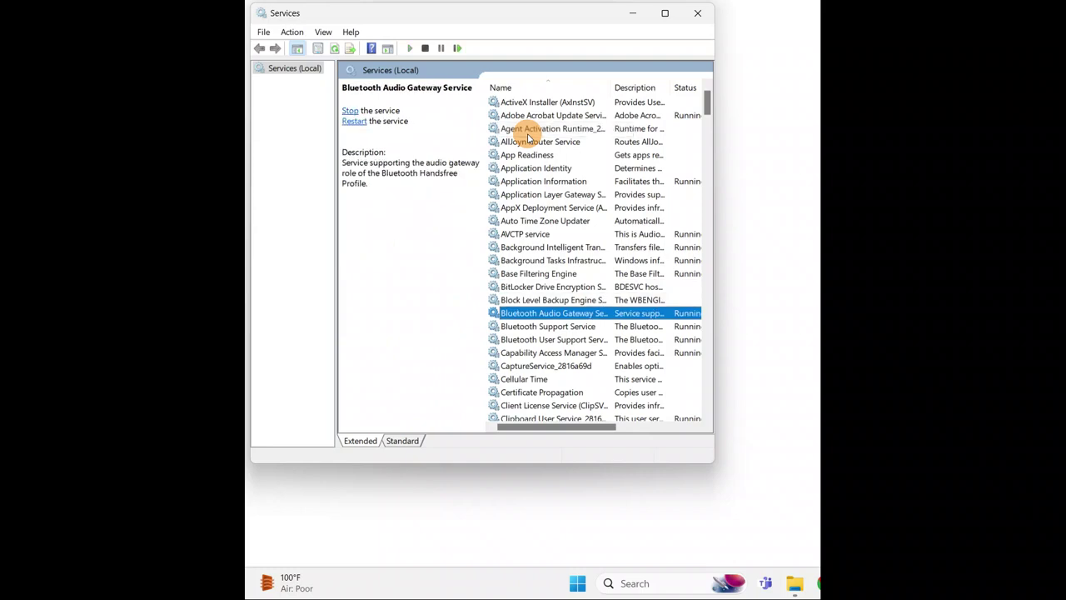
pyautogui.press('b')
pyautogui.press('b')
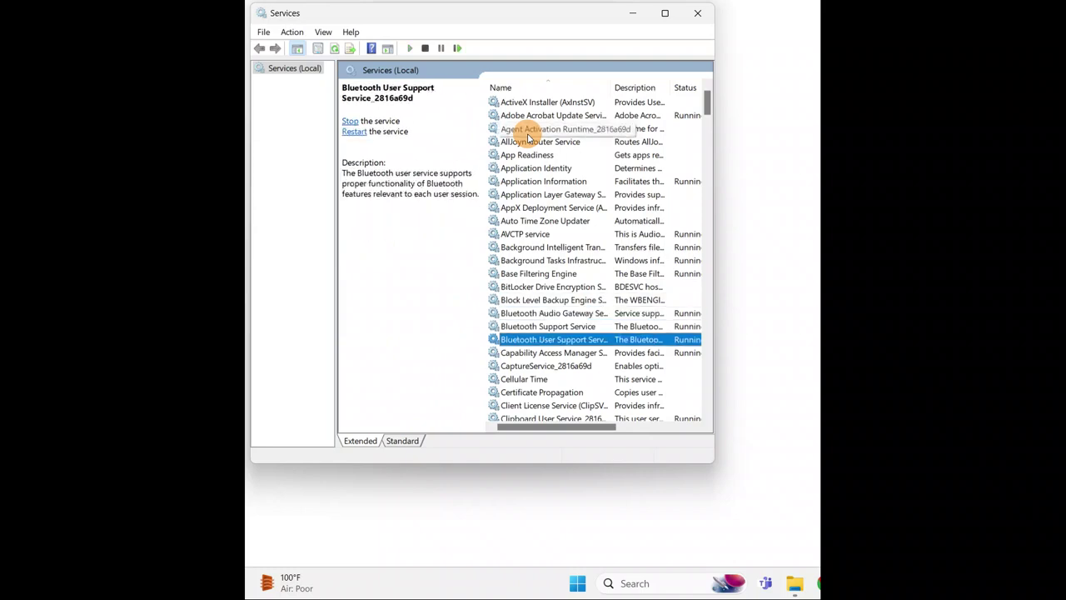
# Step: Look through the Bluetooth Audio Gateway, Bluetooth Support and Bluetooth User Support services and their descriptions
pyautogui.press('Up')
pyautogui.press('Up')
pyautogui.press('Down')
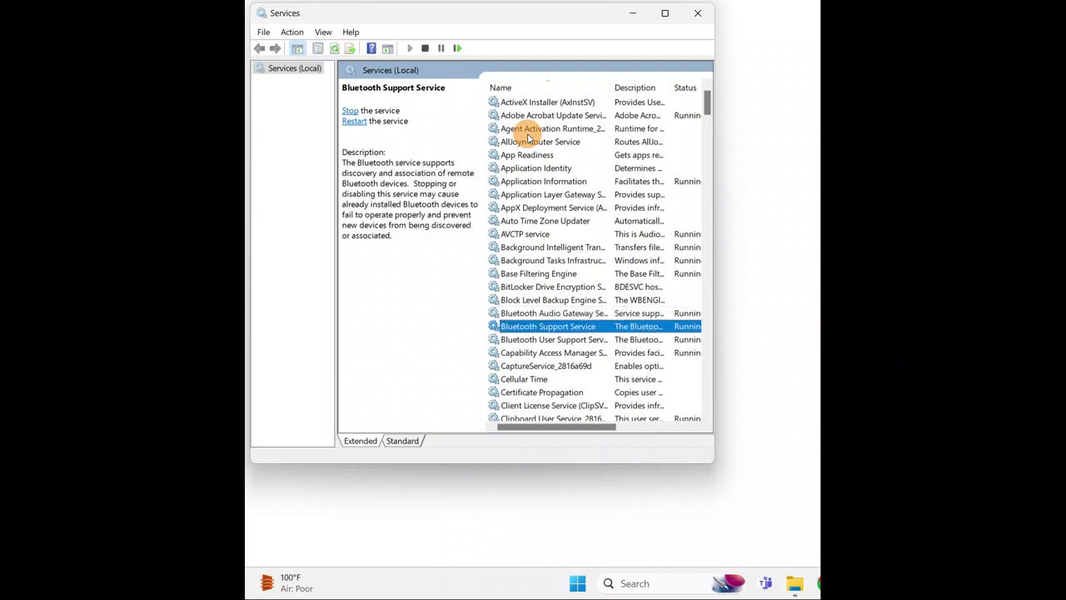
pyautogui.press('Down')
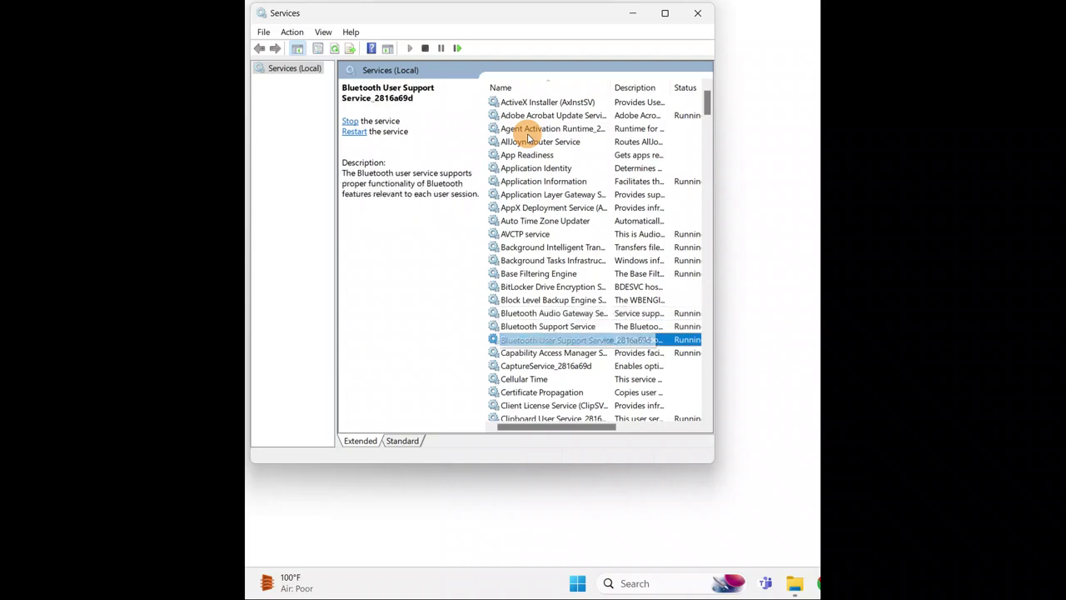
pyautogui.press('Up')
pyautogui.press('Up')
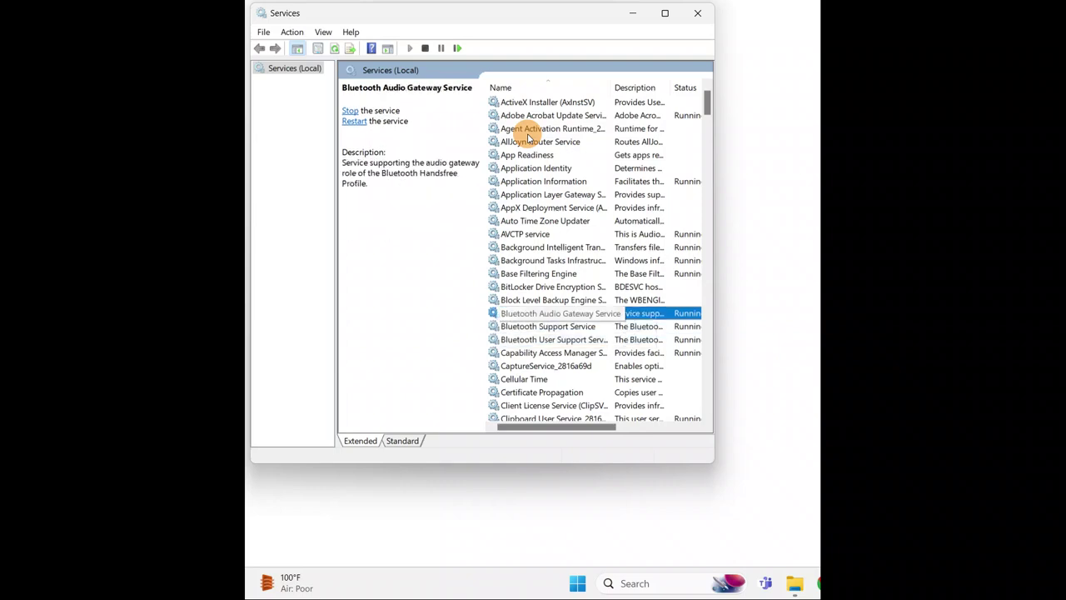
pyautogui.press('Up')
pyautogui.press('Down')
# Step: Set the startup type of the Bluetooth Audio Gateway Service to Automatic in its properties and accept it
pyautogui.rightClick(518, 315)
pyautogui.click(564, 448)
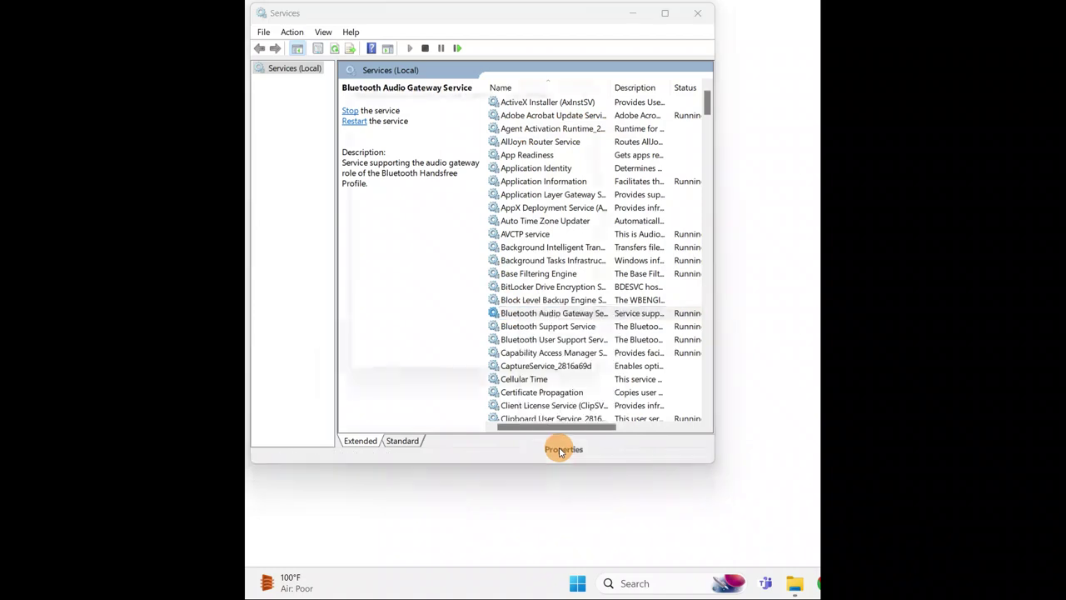
pyautogui.click(437, 226)
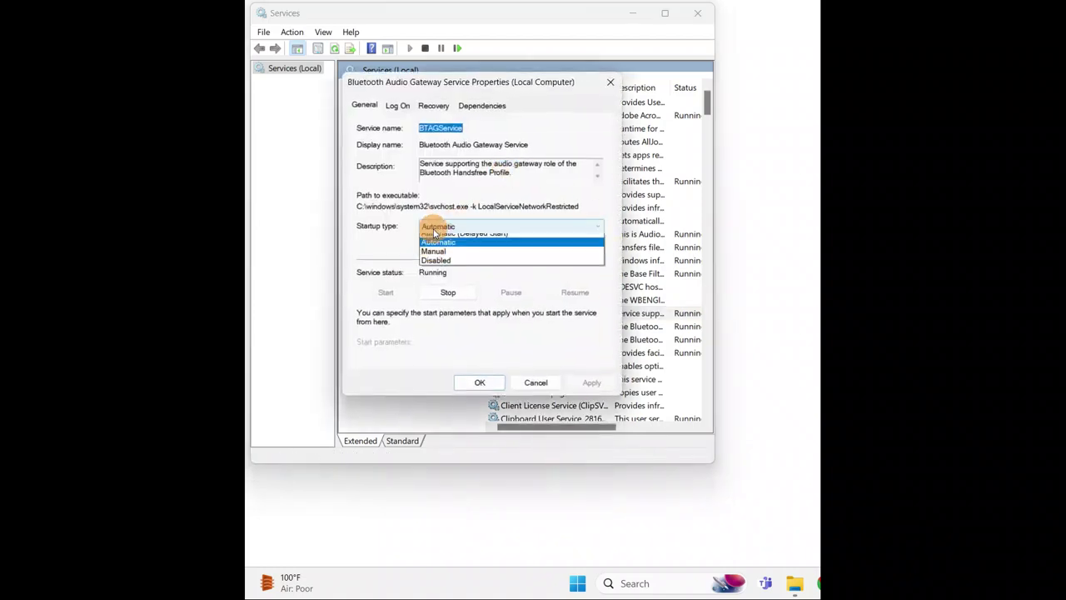
pyautogui.click(433, 249)
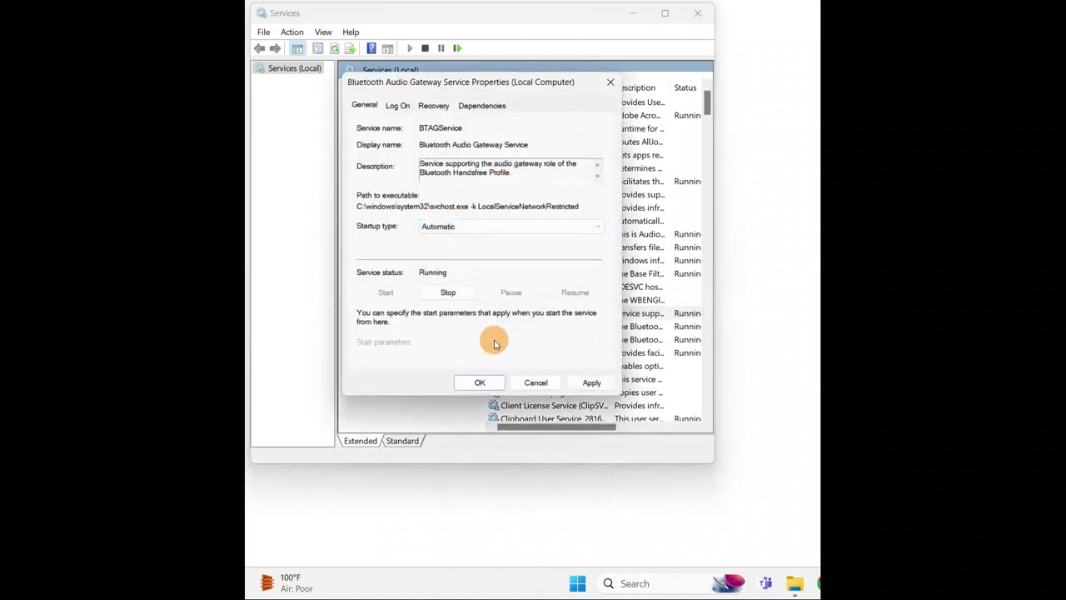
pyautogui.click(481, 384)
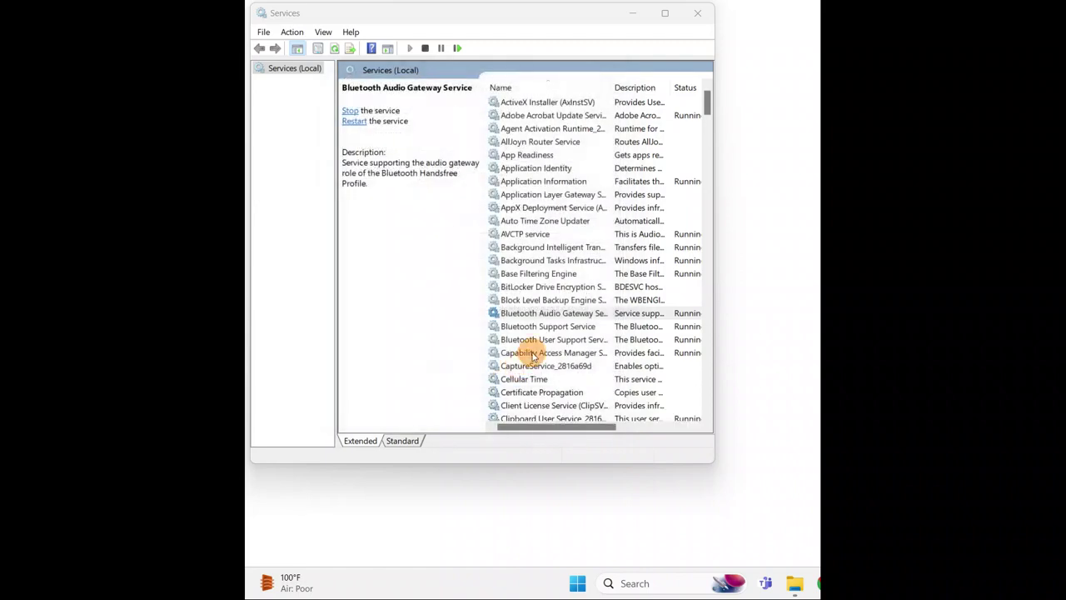
# Step: Check the startup type in the Bluetooth Support Service properties and close the dialog
pyautogui.click(518, 328)
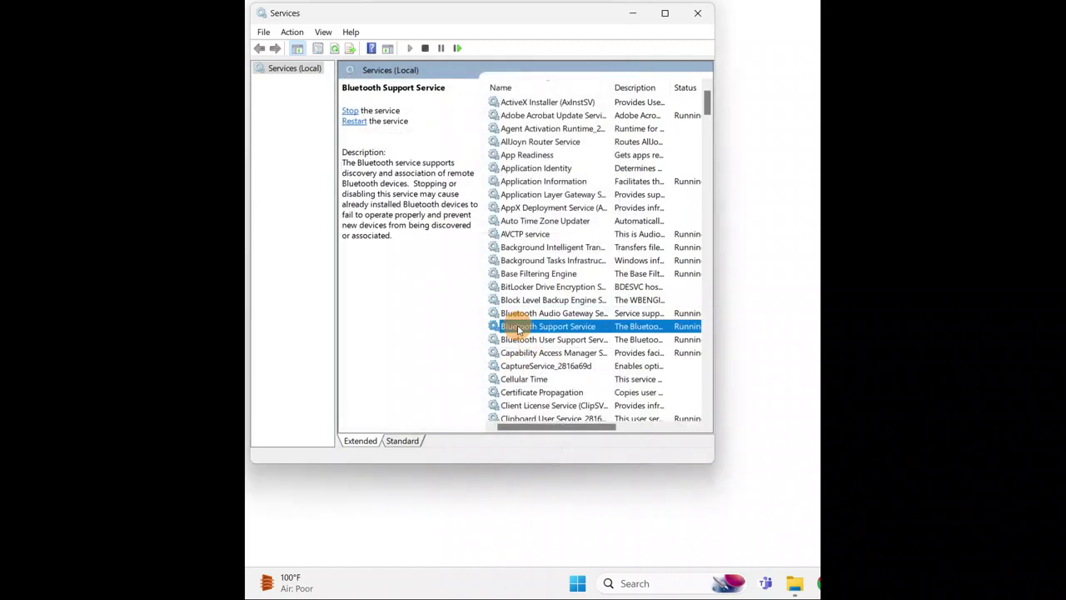
pyautogui.click(518, 339)
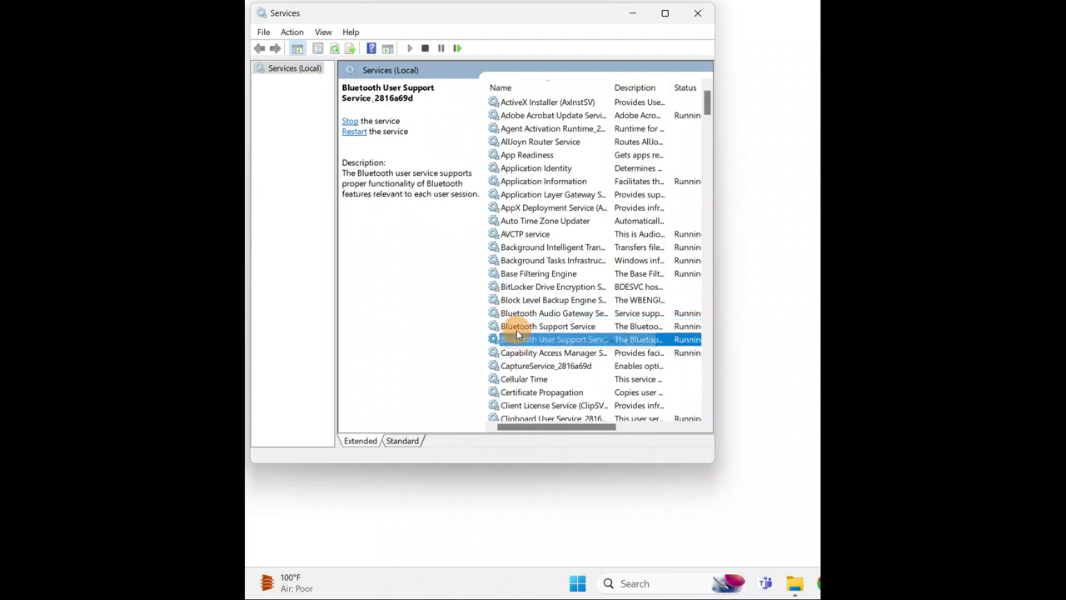
pyautogui.click(518, 330)
pyautogui.rightClick(517, 333)
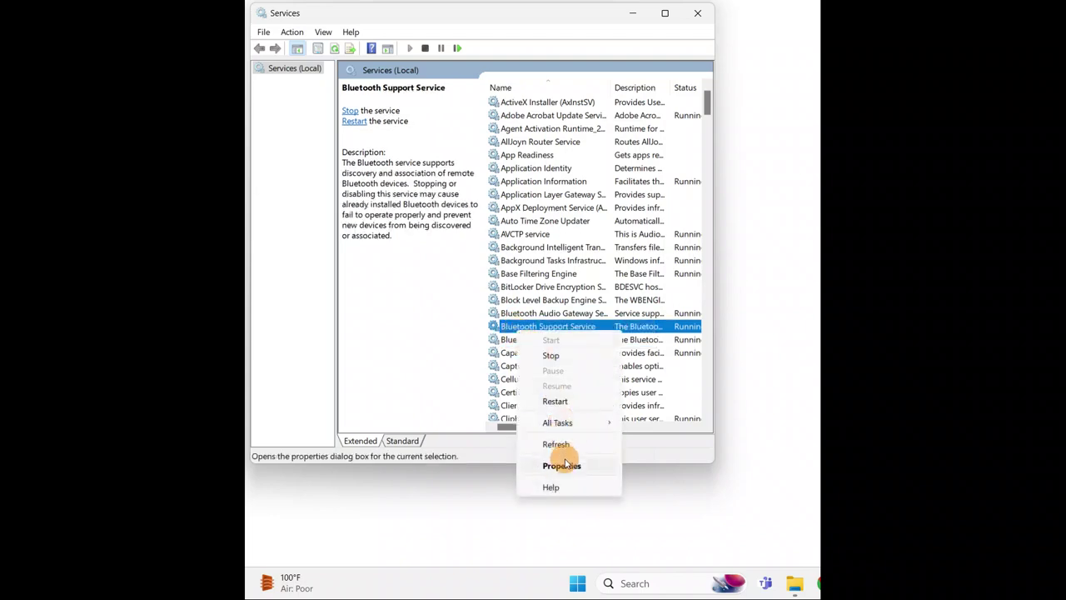
pyautogui.click(563, 464)
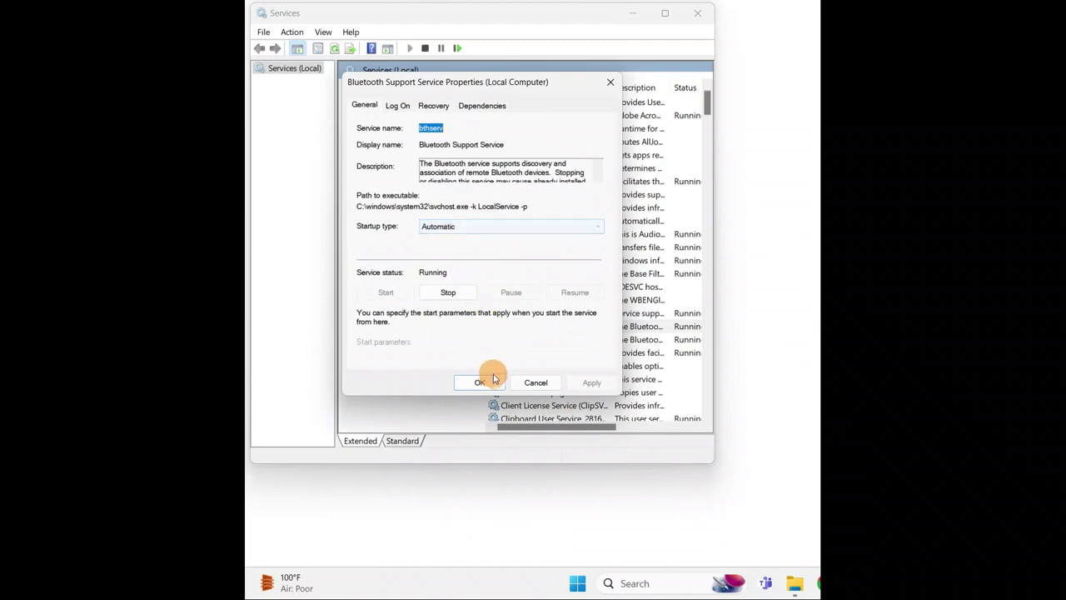
pyautogui.click(492, 384)
# Step: Try to set the startup type of the Bluetooth User Support Service to Automatic
pyautogui.rightClick(522, 340)
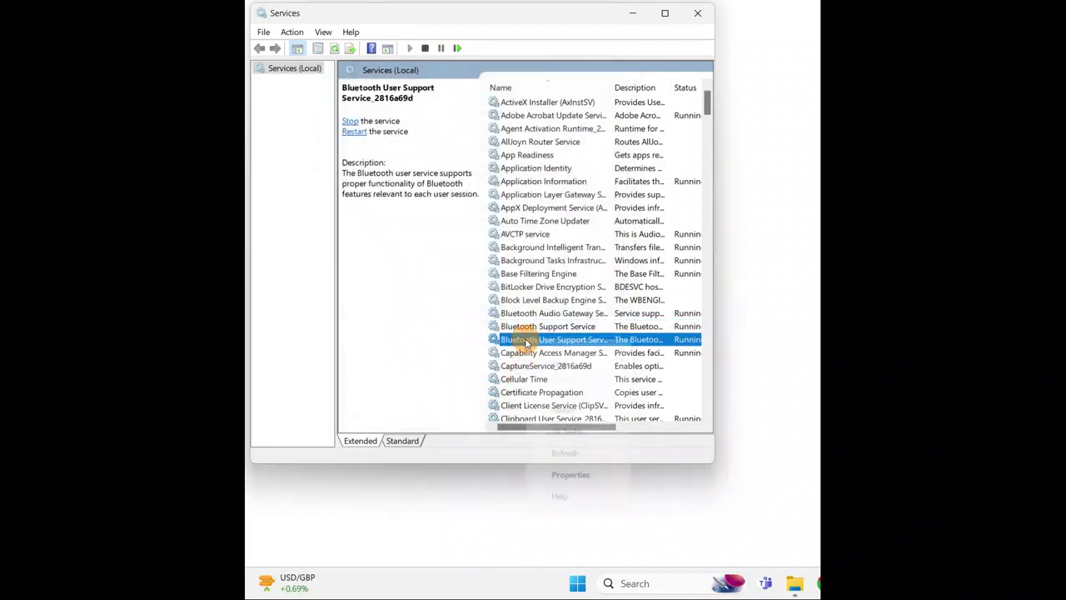
pyautogui.click(562, 475)
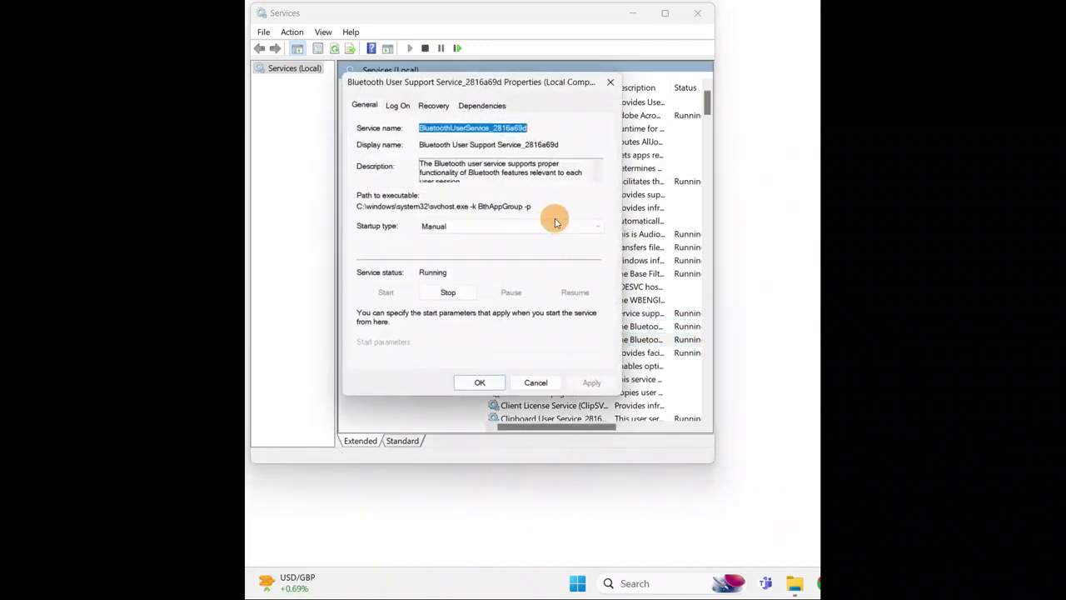
pyautogui.click(476, 228)
pyautogui.click(444, 249)
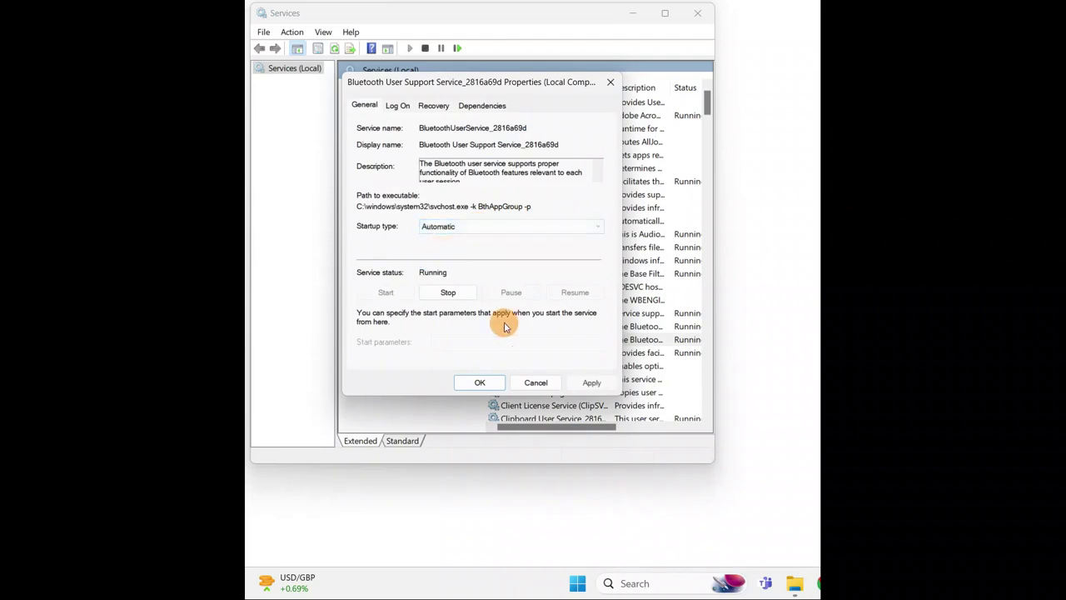
pyautogui.click(590, 382)
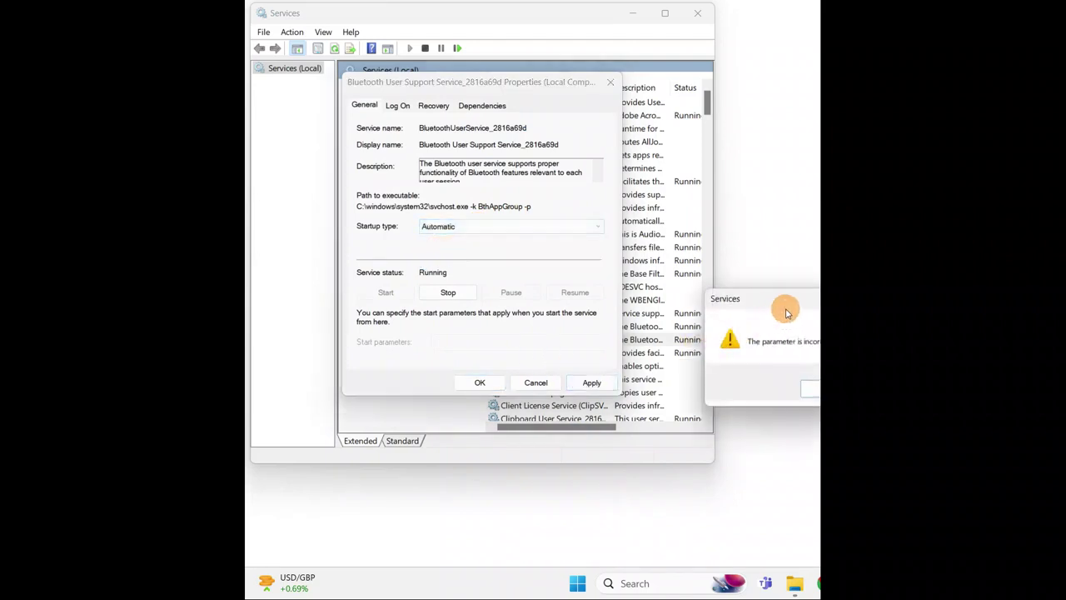
pyautogui.moveTo(784, 297); pyautogui.dragTo(513, 218)
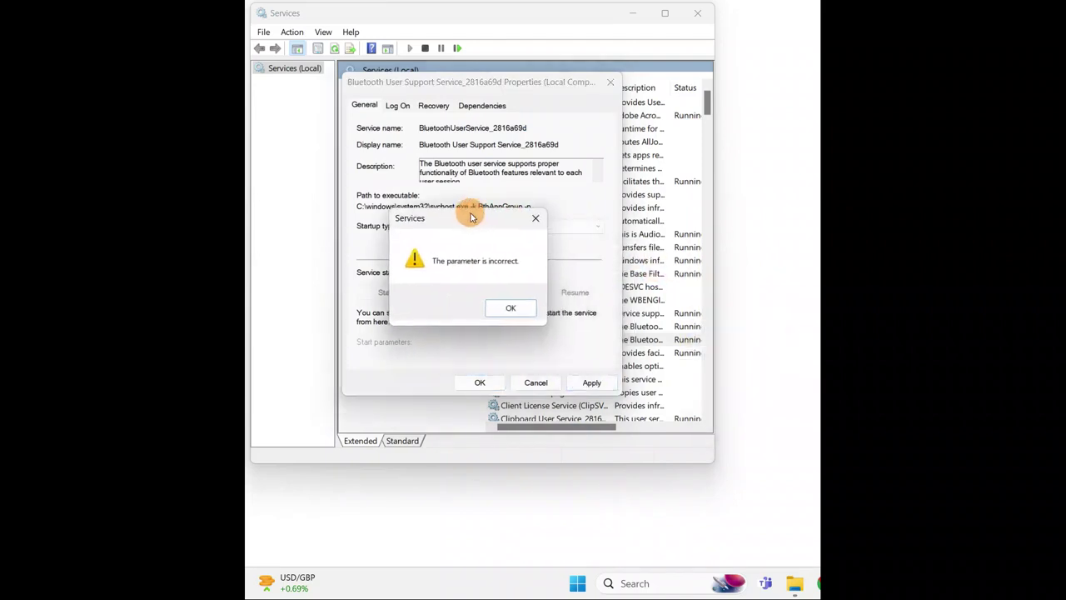
pyautogui.click(506, 305)
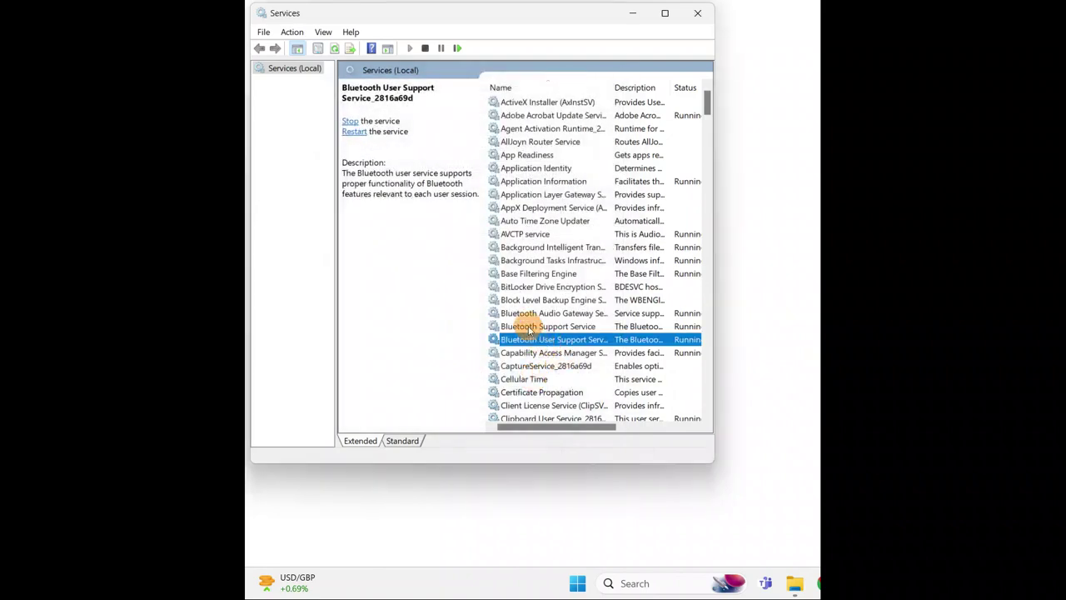
# Step: Review the start, stop and restart commands available for the Bluetooth services and close the Services window
pyautogui.click(531, 328)
pyautogui.click(525, 314)
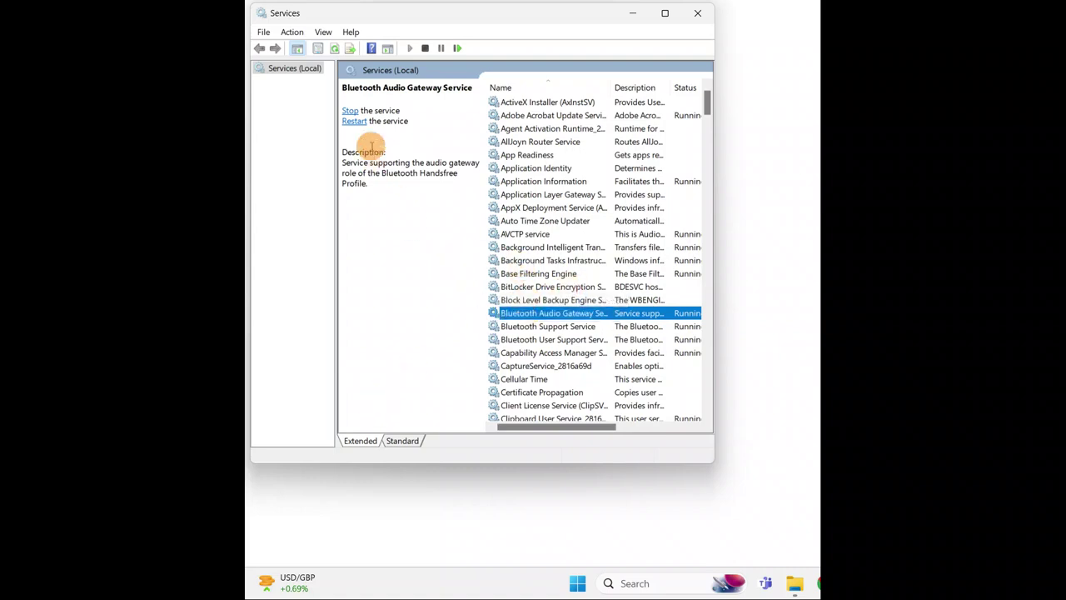
pyautogui.click(528, 327)
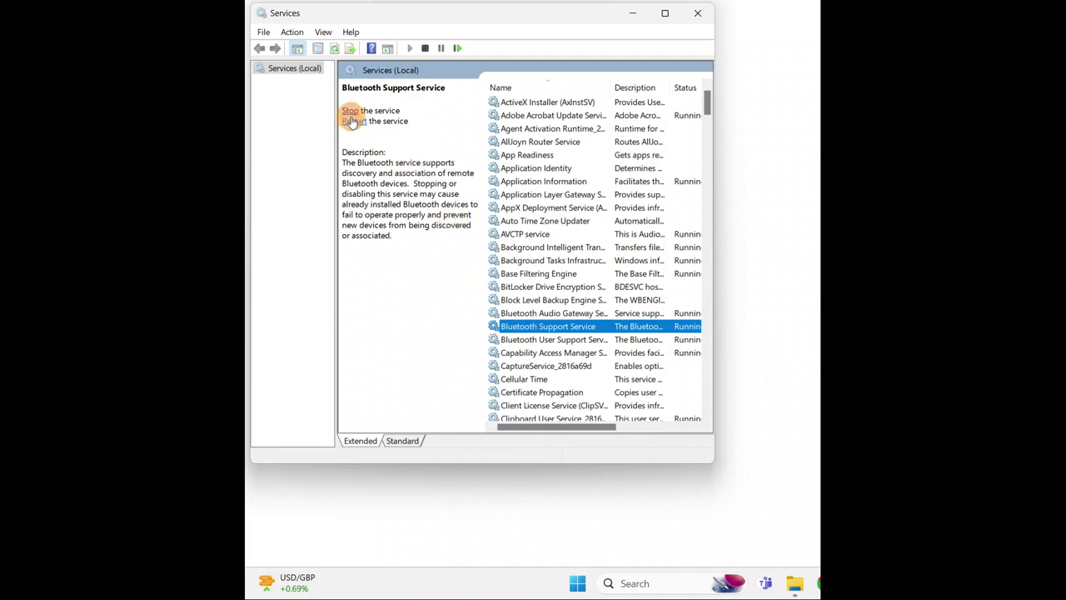
pyautogui.click(516, 340)
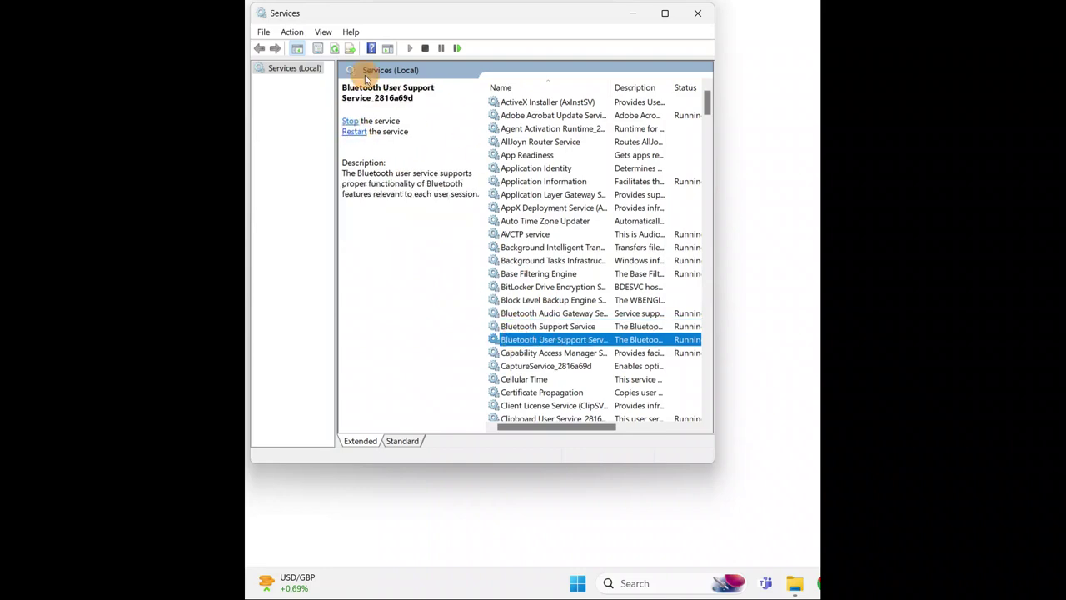
pyautogui.click(514, 301)
pyautogui.rightClick(517, 305)
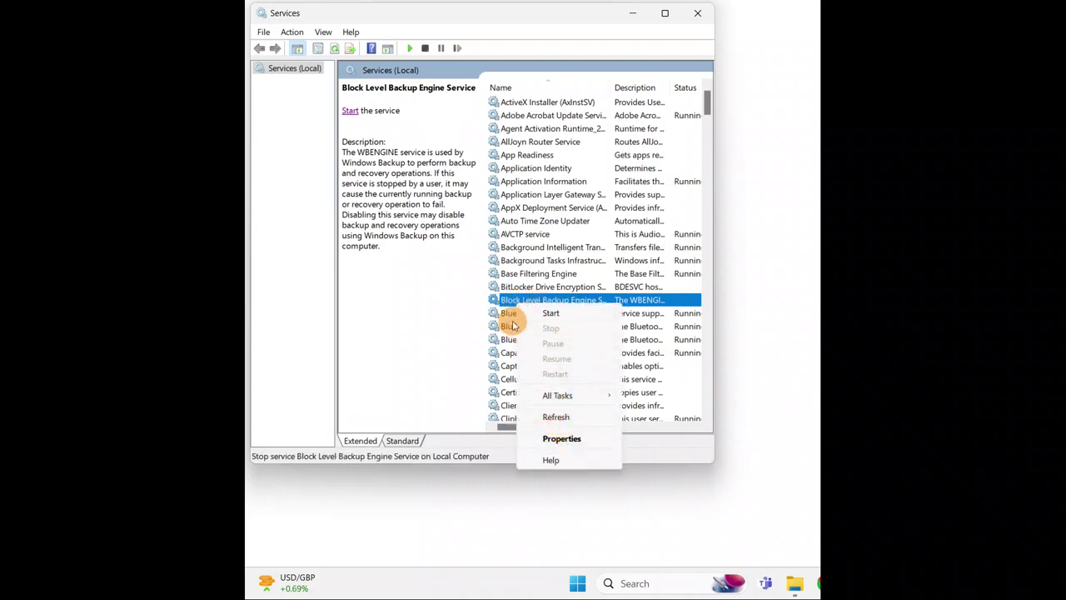
pyautogui.rightClick(507, 317)
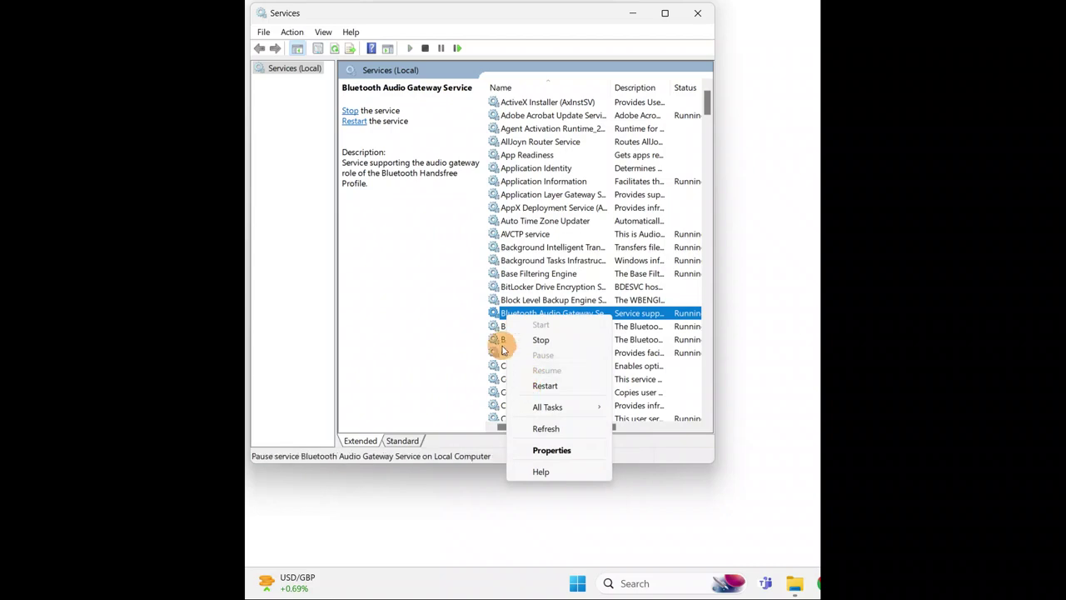
pyautogui.rightClick(503, 329)
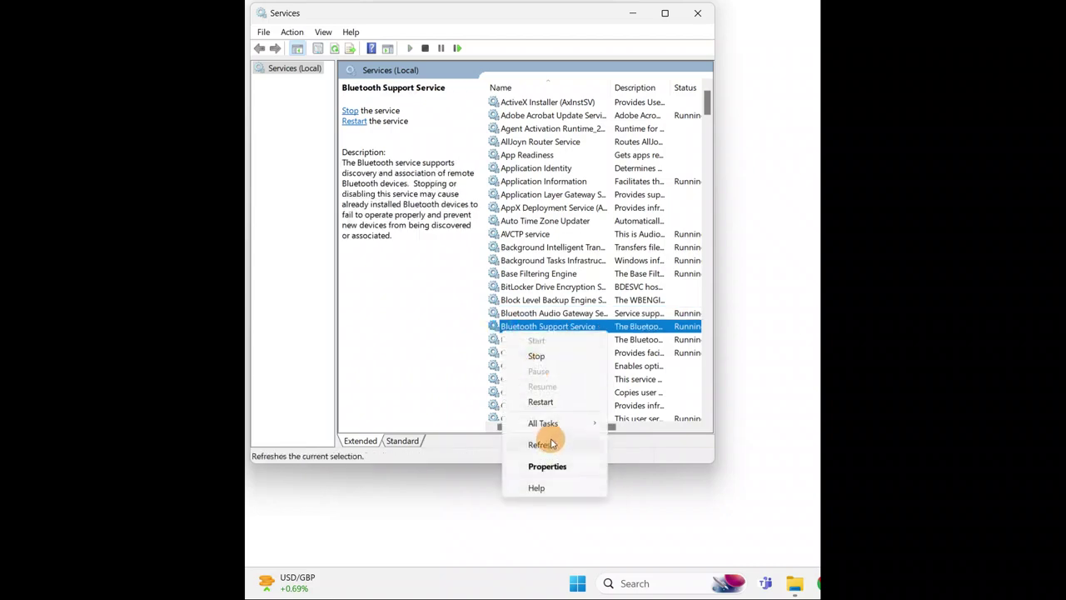
pyautogui.click(417, 294)
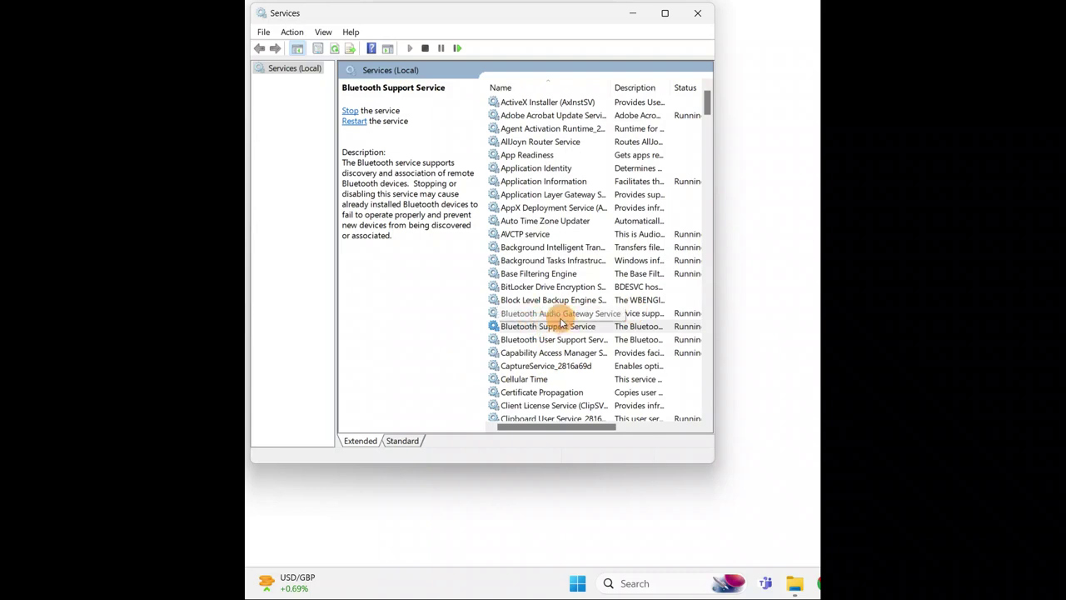
pyautogui.click(699, 14)
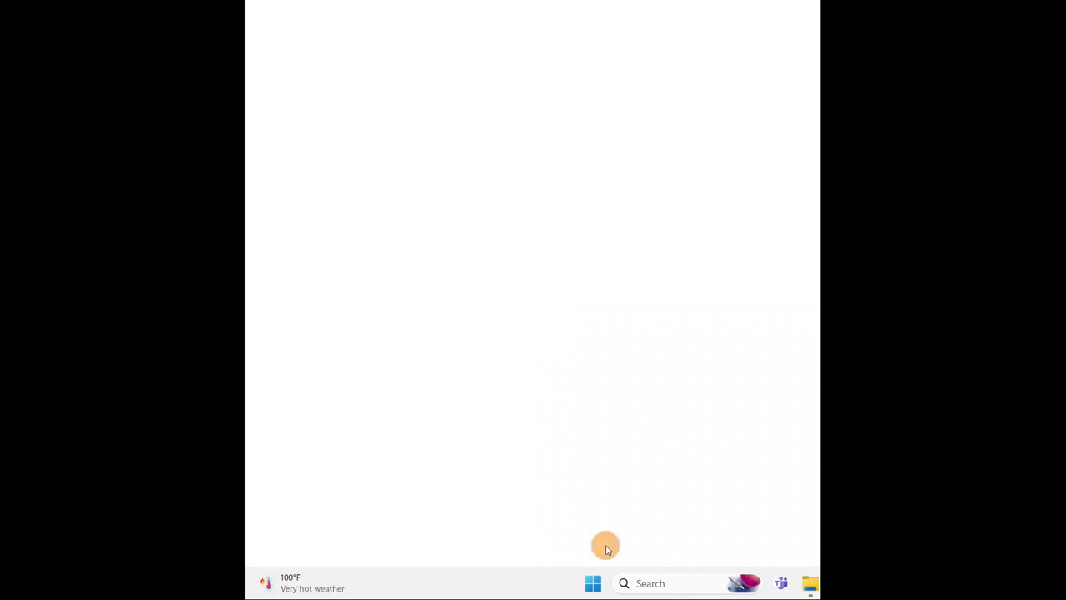
# Step: Search for the Troubleshoot settings and run the Bluetooth troubleshooter from Other troubleshooters
pyautogui.click(651, 584)
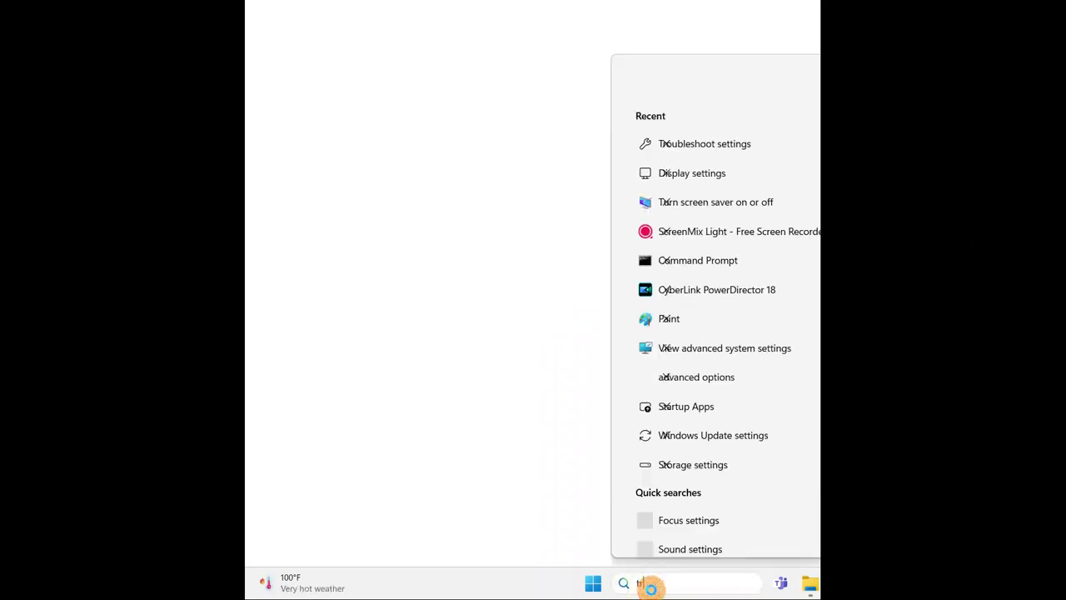
pyautogui.write('troubl')
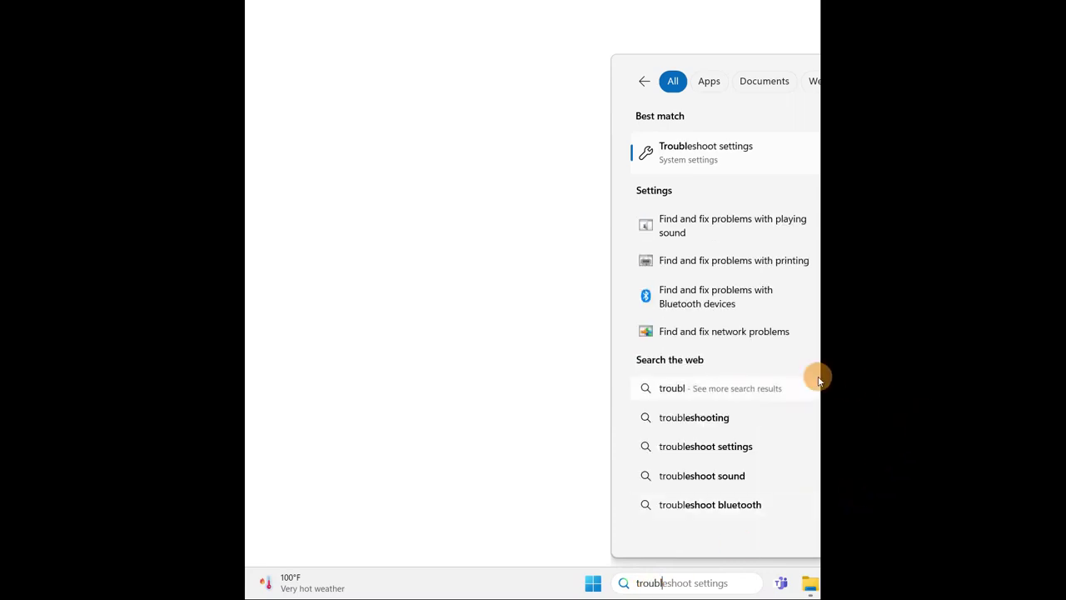
pyautogui.click(701, 151)
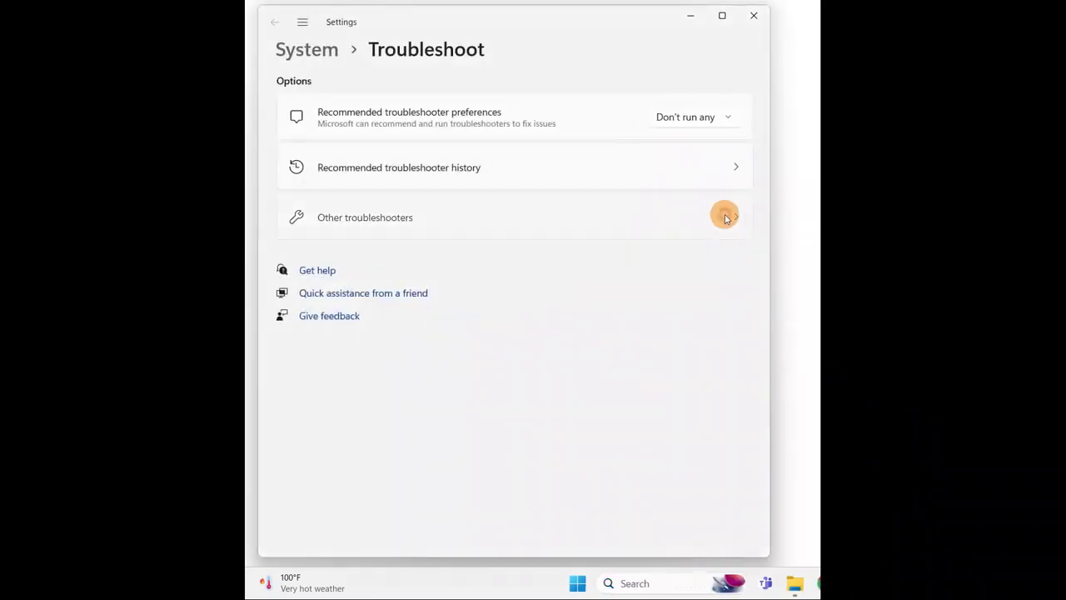
pyautogui.click(725, 219)
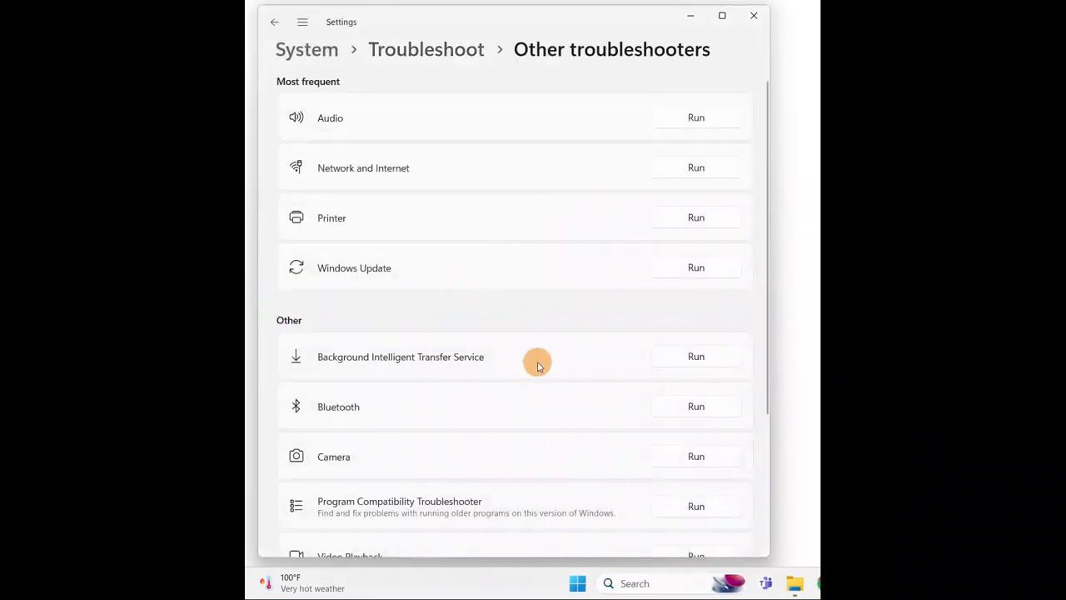
pyautogui.click(700, 408)
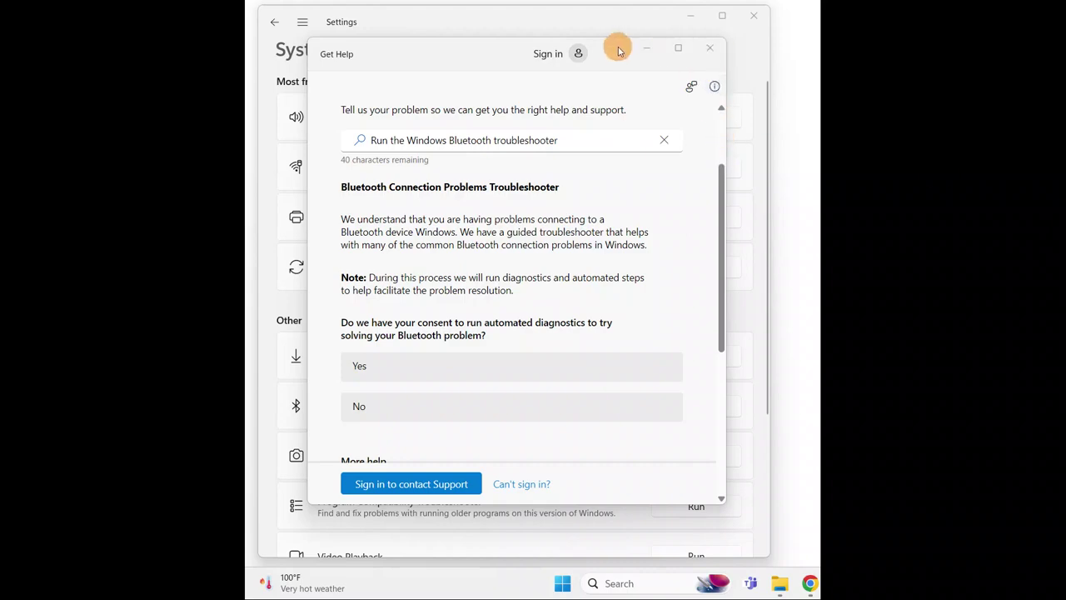
# Step: Consent to the automated Bluetooth diagnostics and continue to the check for pending Windows updates
pyautogui.moveTo(614, 51)
pyautogui.mouseDown()
pyautogui.moveTo(540, 146)
pyautogui.moveTo(522, 324)
pyautogui.moveTo(635, 427)
pyautogui.moveTo(583, 124)
pyautogui.moveTo(603, 63)
pyautogui.mouseUp()
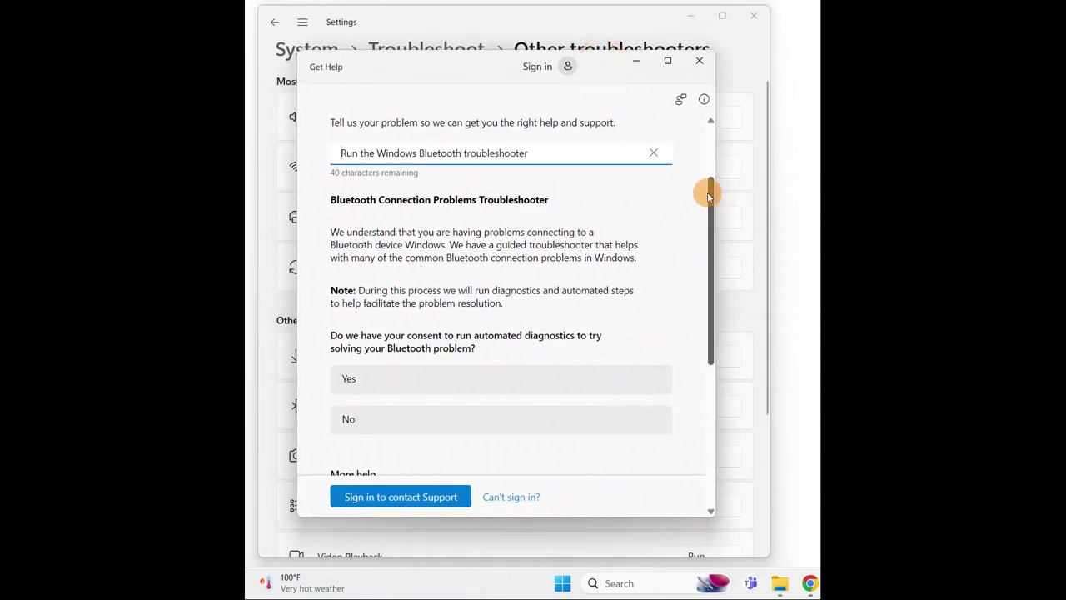
pyautogui.moveTo(708, 197); pyautogui.dragTo(704, 234)
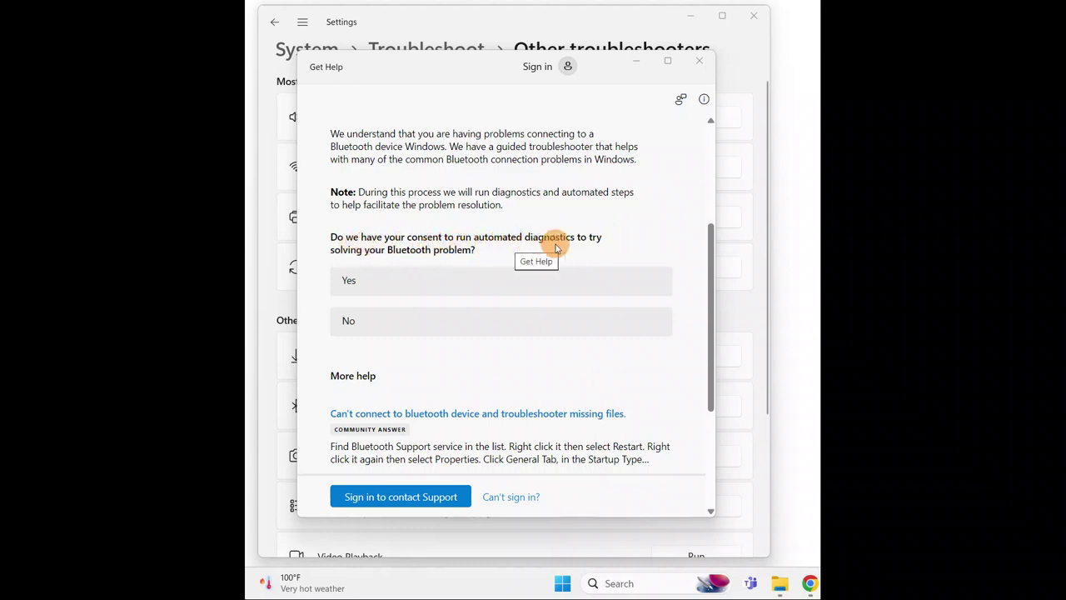
pyautogui.click(404, 281)
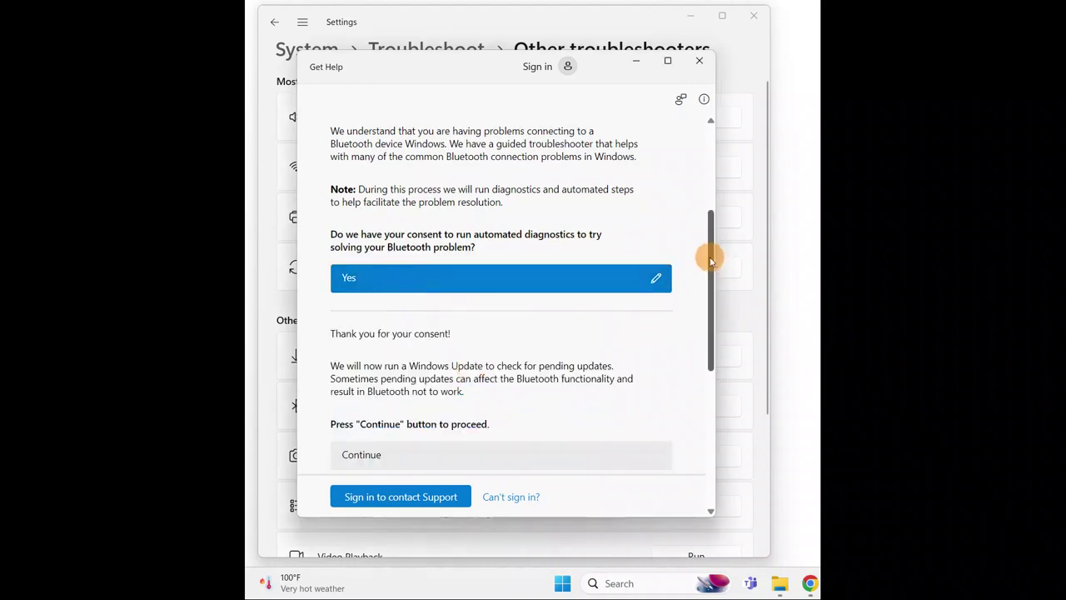
pyautogui.moveTo(710, 261); pyautogui.dragTo(706, 298)
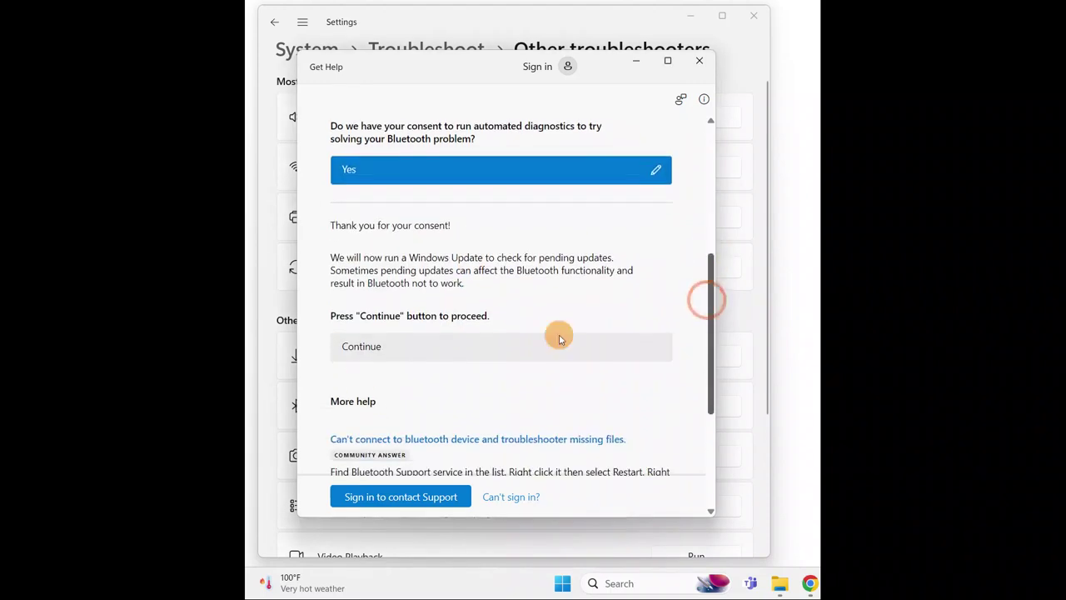
pyautogui.click(354, 358)
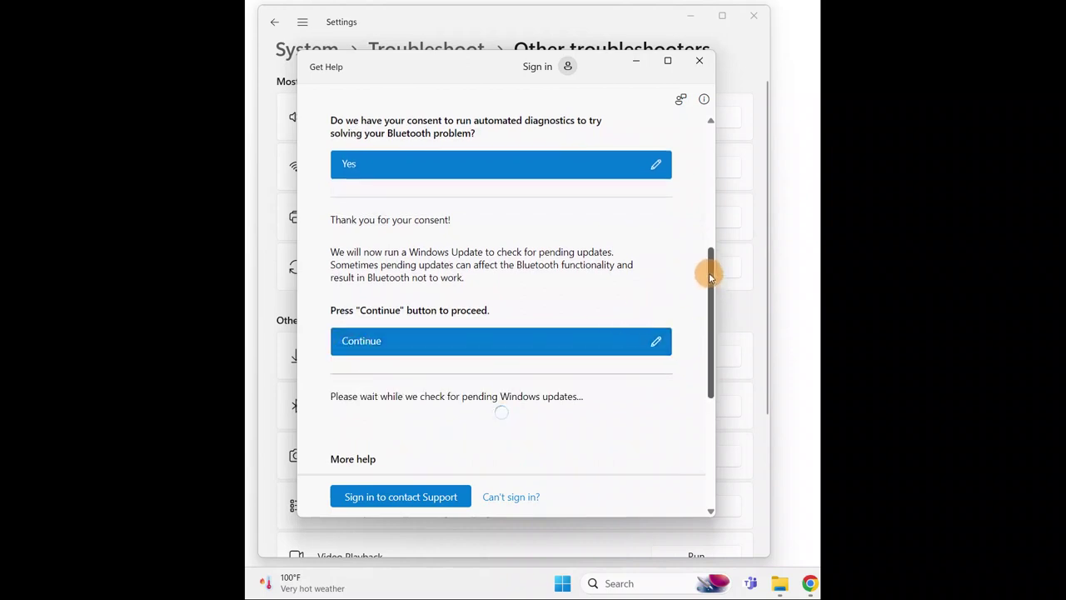
pyautogui.scroll(-1, 711, 278)
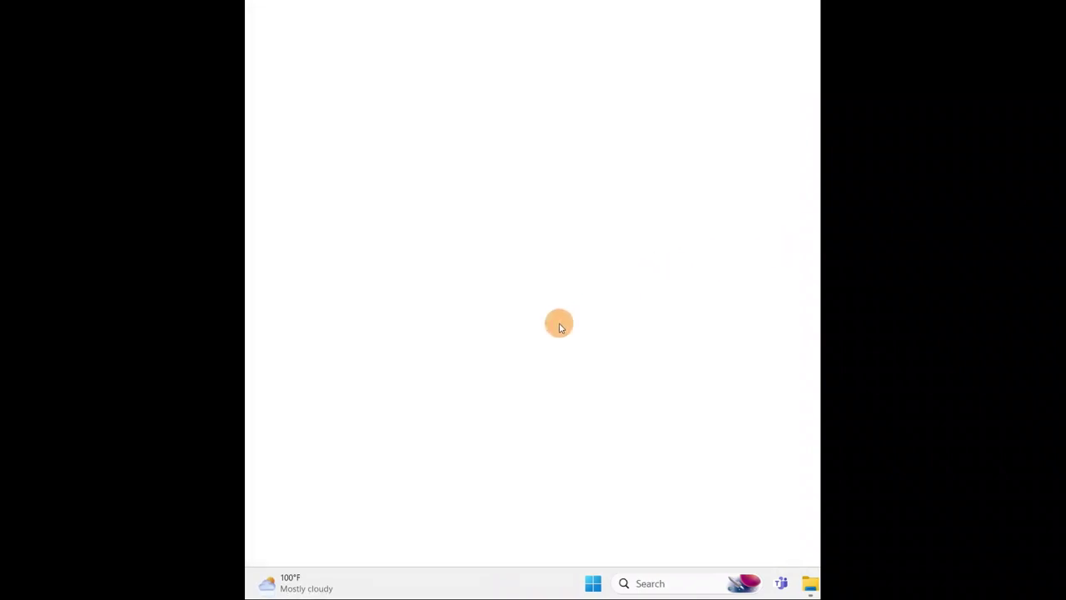
pyautogui.rightClick(480, 250)
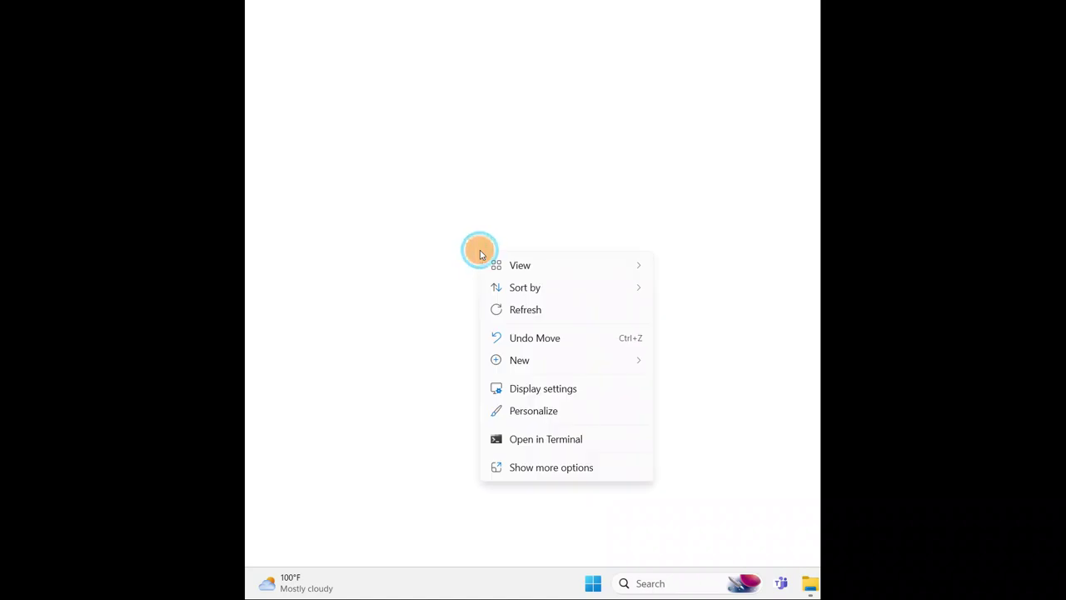
pyautogui.click(532, 469)
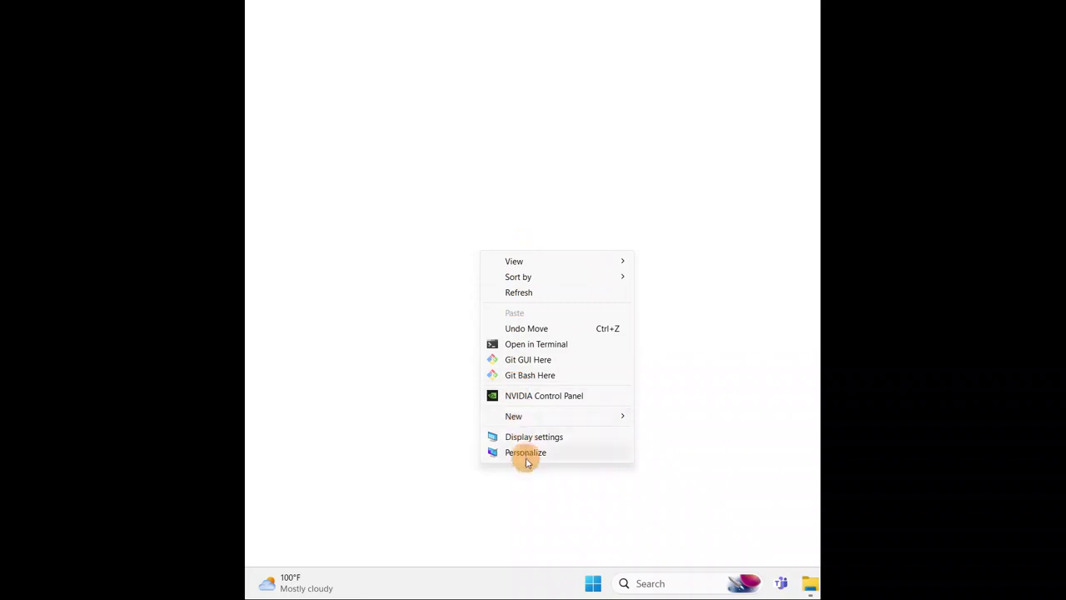
pyautogui.rightClick(351, 215)
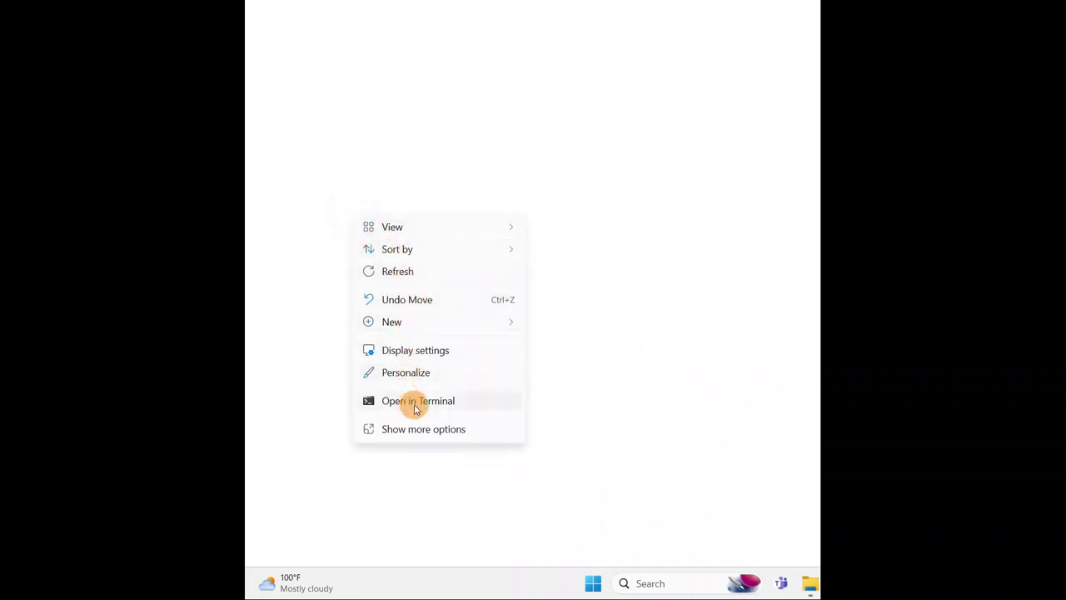
pyautogui.click(429, 431)
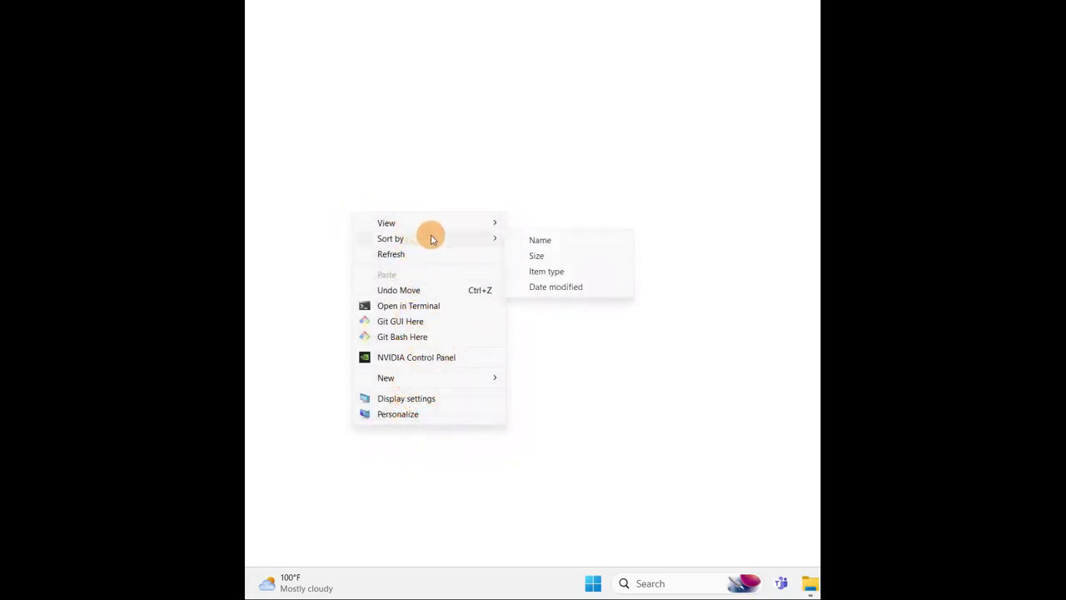
pyautogui.click(656, 218)
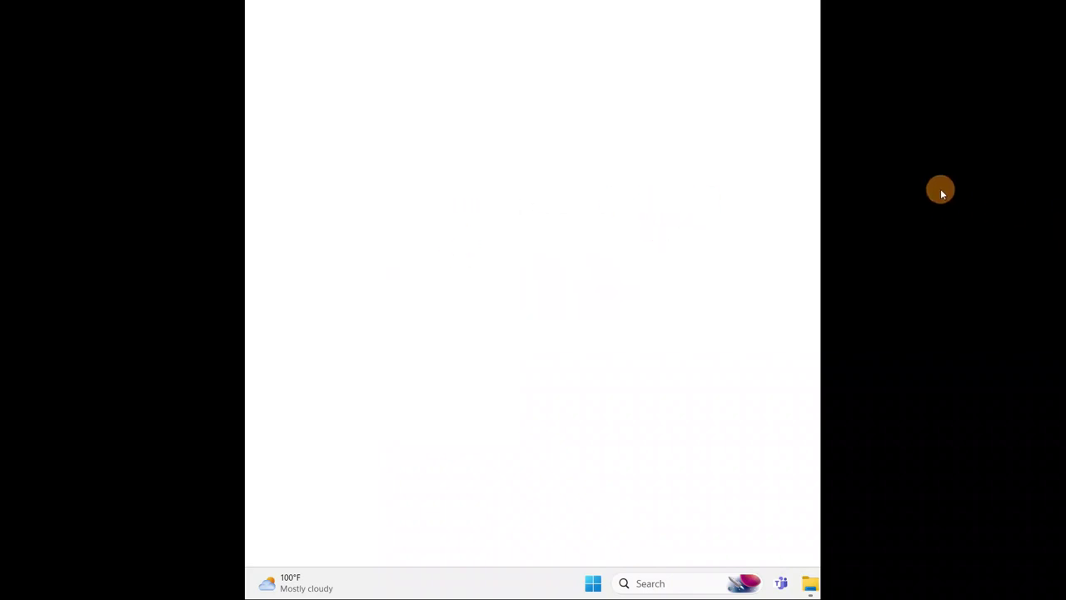
# Step: Open Computer Management for This PC and expand the Bluetooth category in Device Manager
pyautogui.moveTo(582, 255); pyautogui.dragTo(479, 232)
pyautogui.rightClick(477, 237)
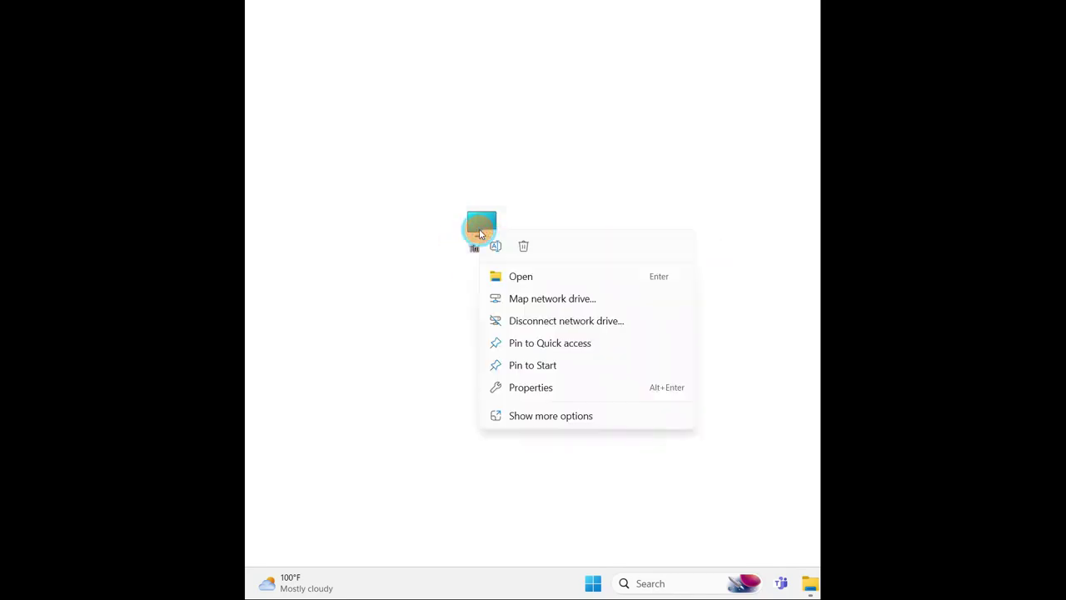
pyautogui.click(546, 416)
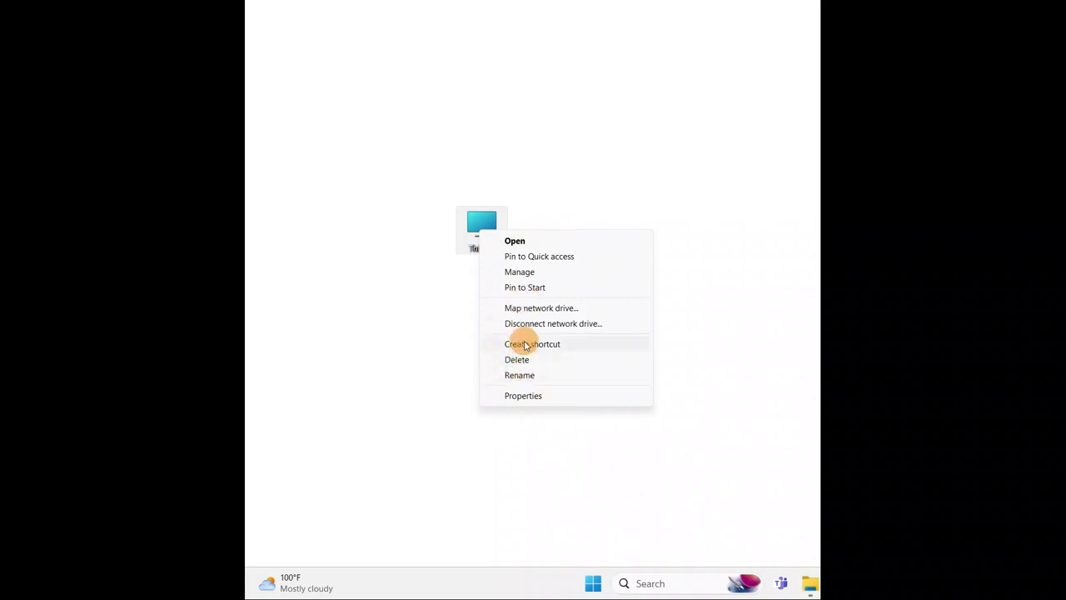
pyautogui.click(526, 280)
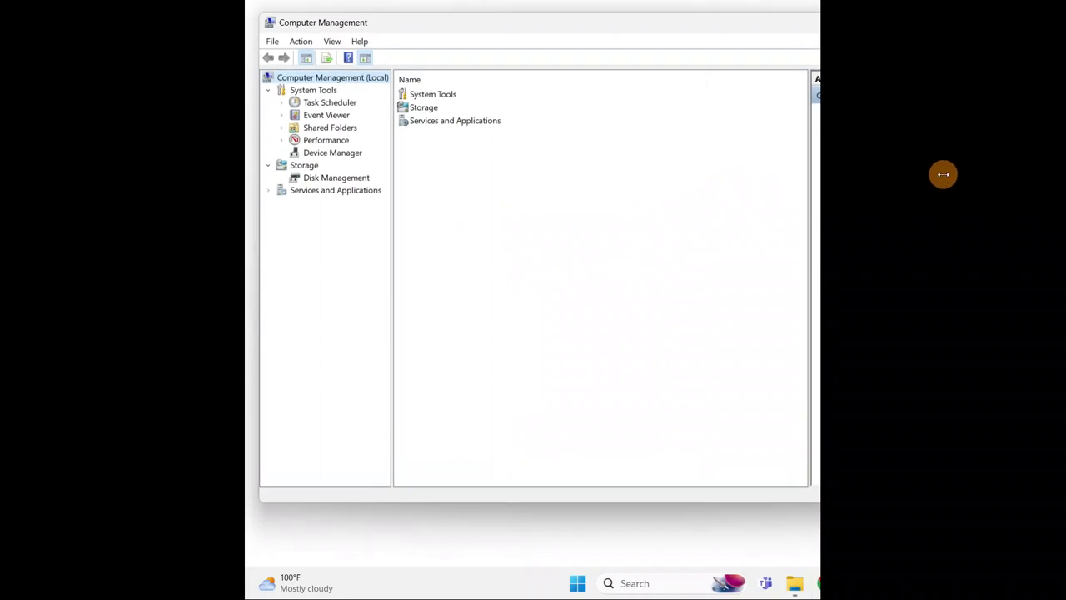
pyautogui.moveTo(940, 172); pyautogui.dragTo(802, 148)
pyautogui.click(330, 154)
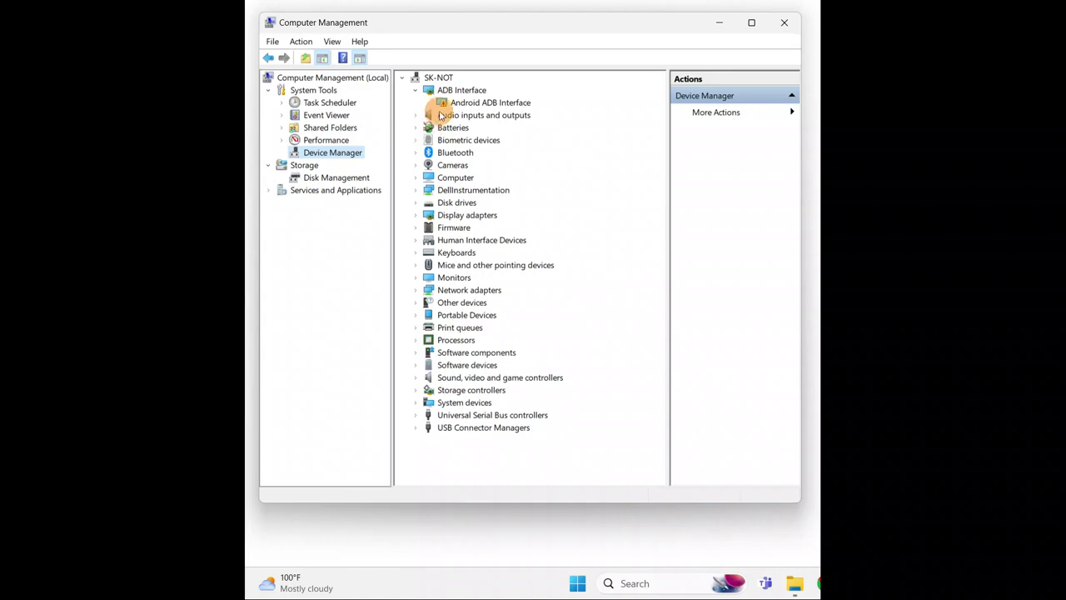
pyautogui.click(417, 153)
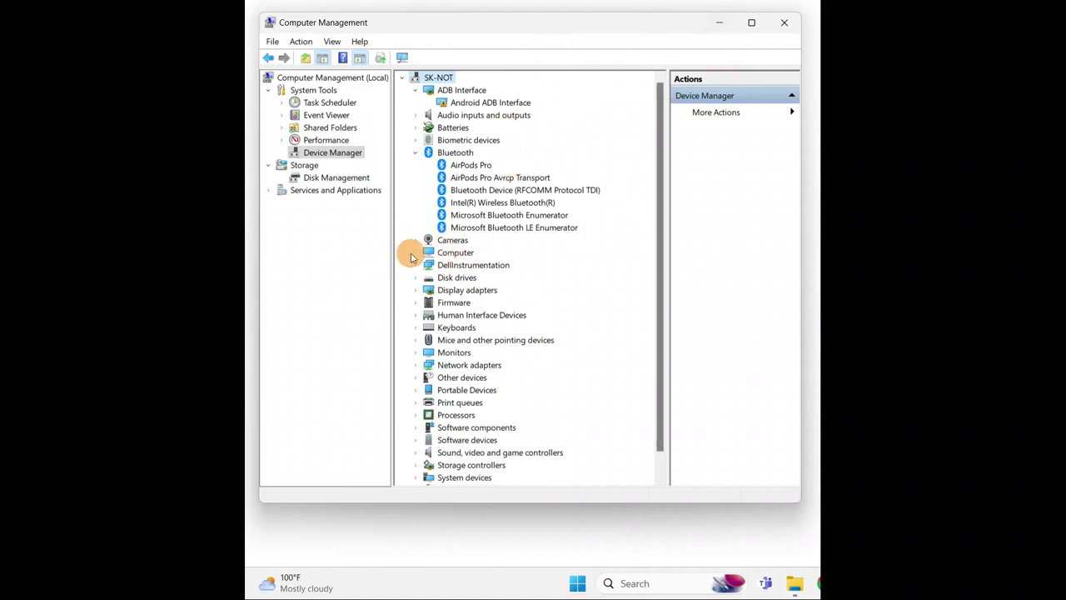
# Step: Run an automatic driver search for the Intel(R) Wireless Bluetooth(R) device and close the update wizard
pyautogui.rightClick(477, 204)
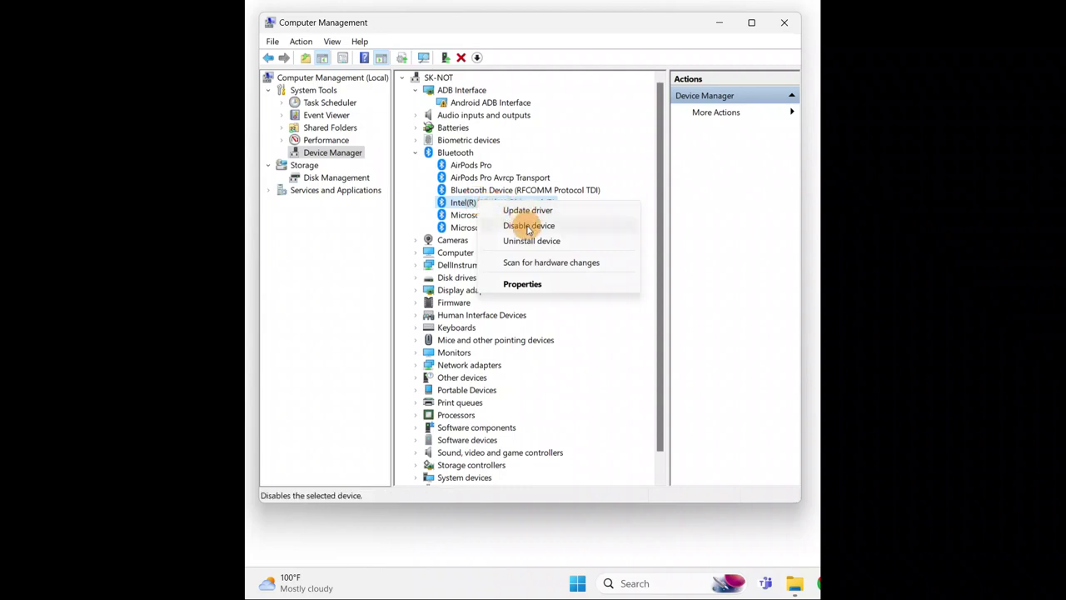
pyautogui.click(527, 211)
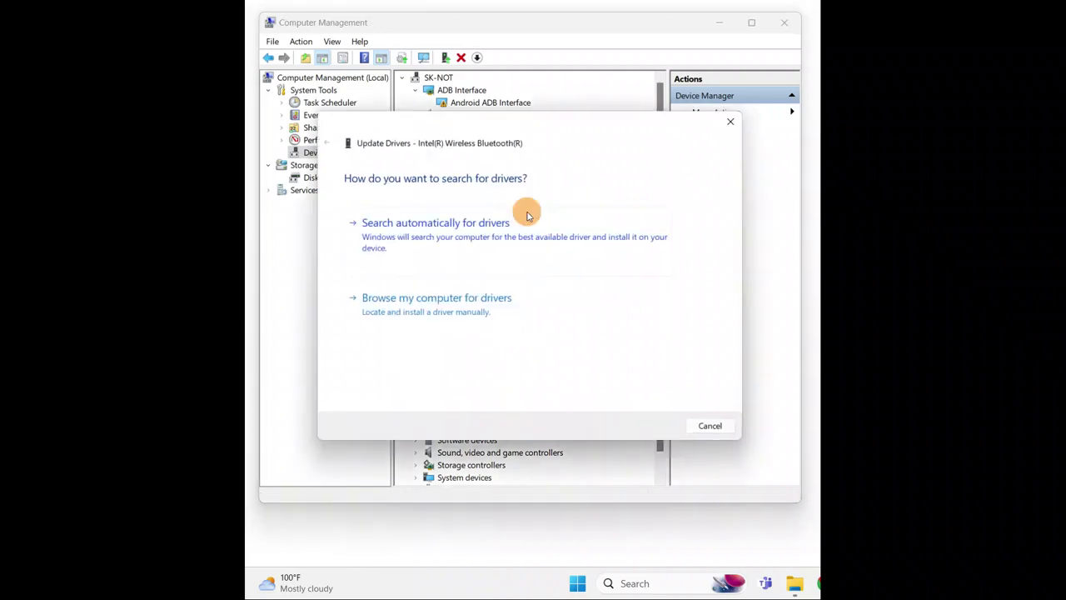
pyautogui.click(464, 225)
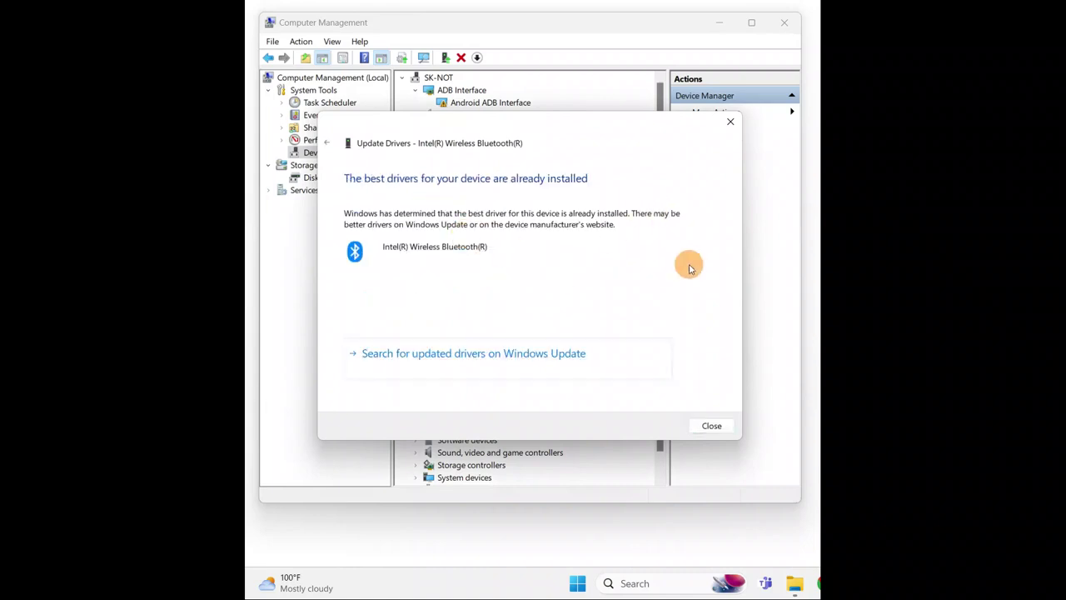
pyautogui.click(711, 424)
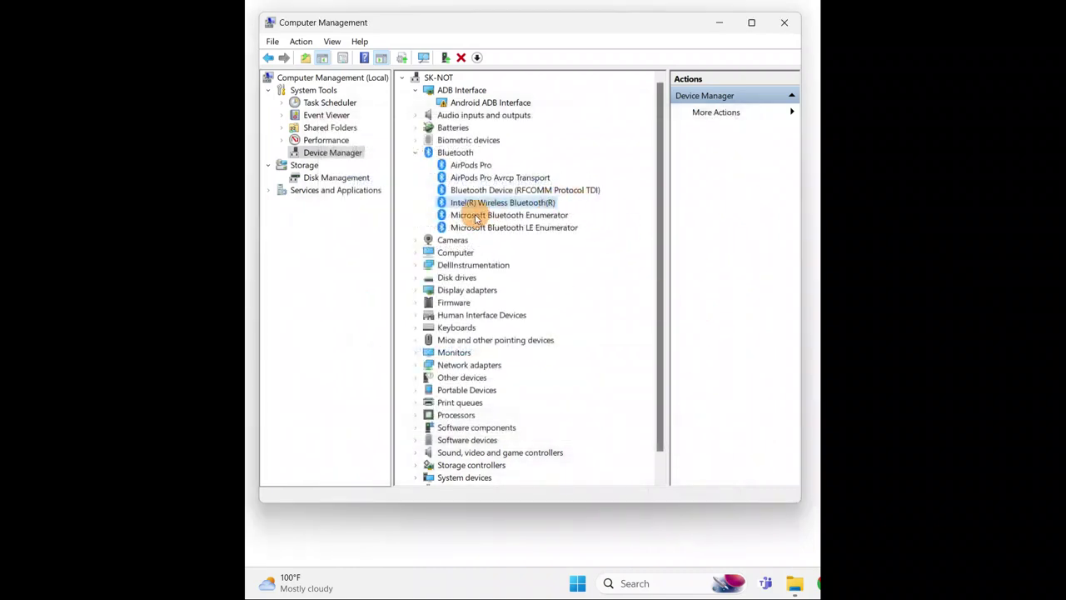
pyautogui.rightClick(459, 218)
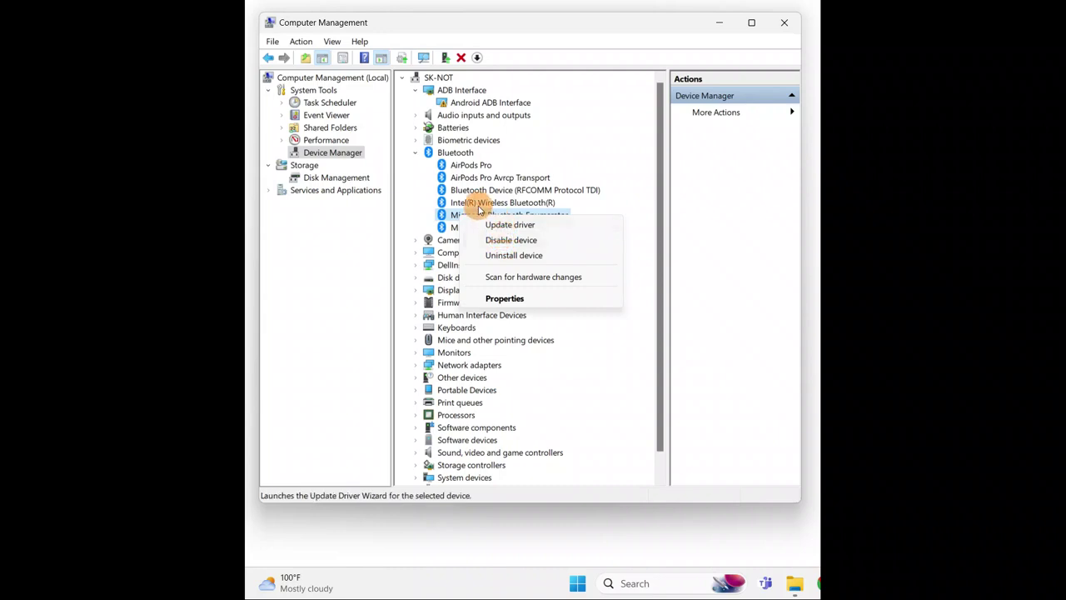
pyautogui.rightClick(483, 205)
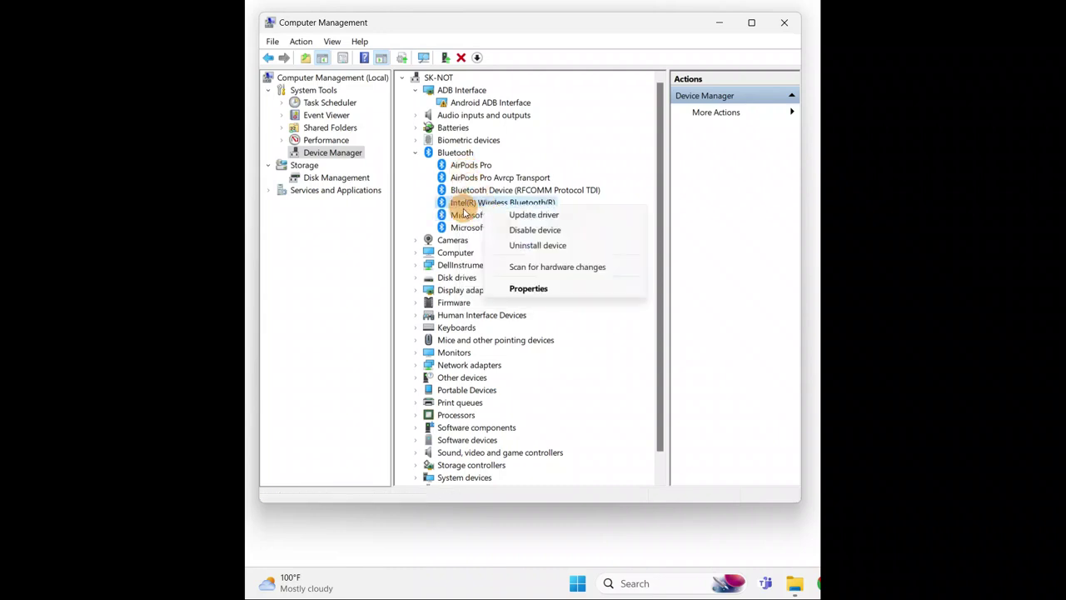
pyautogui.click(463, 229)
pyautogui.click(479, 204)
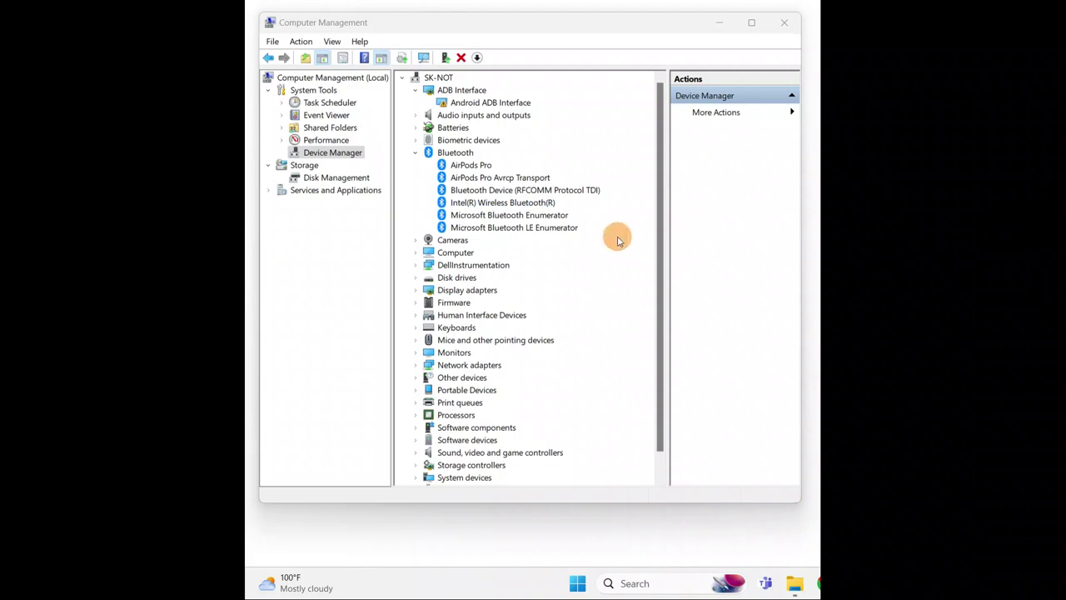
# Step: Scan for hardware changes from the Intel(R) Wireless Bluetooth(R) device
pyautogui.click(466, 205)
pyautogui.rightClick(466, 205)
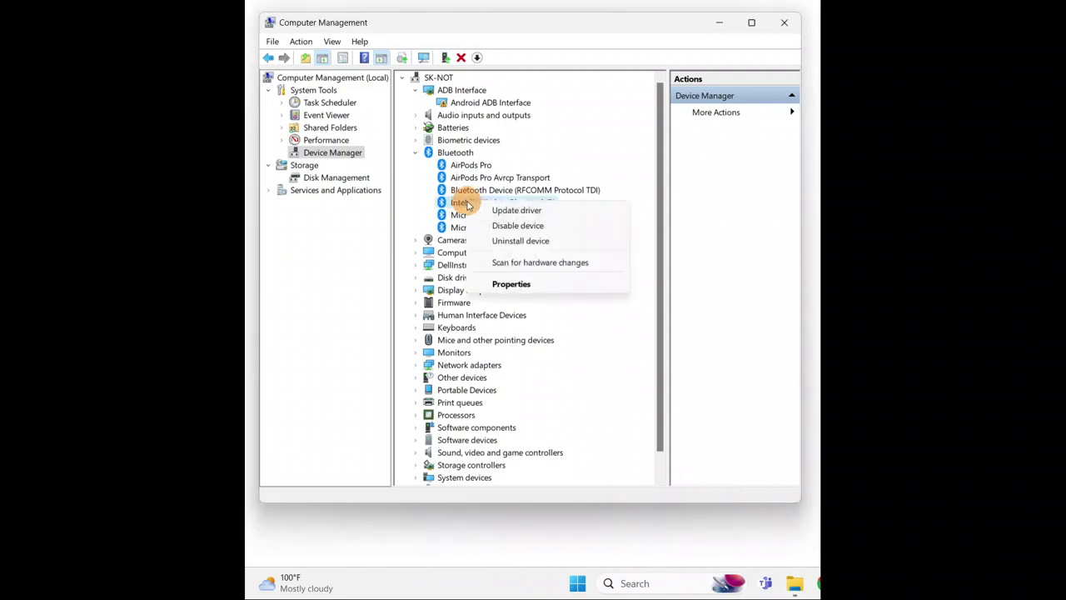
pyautogui.click(504, 267)
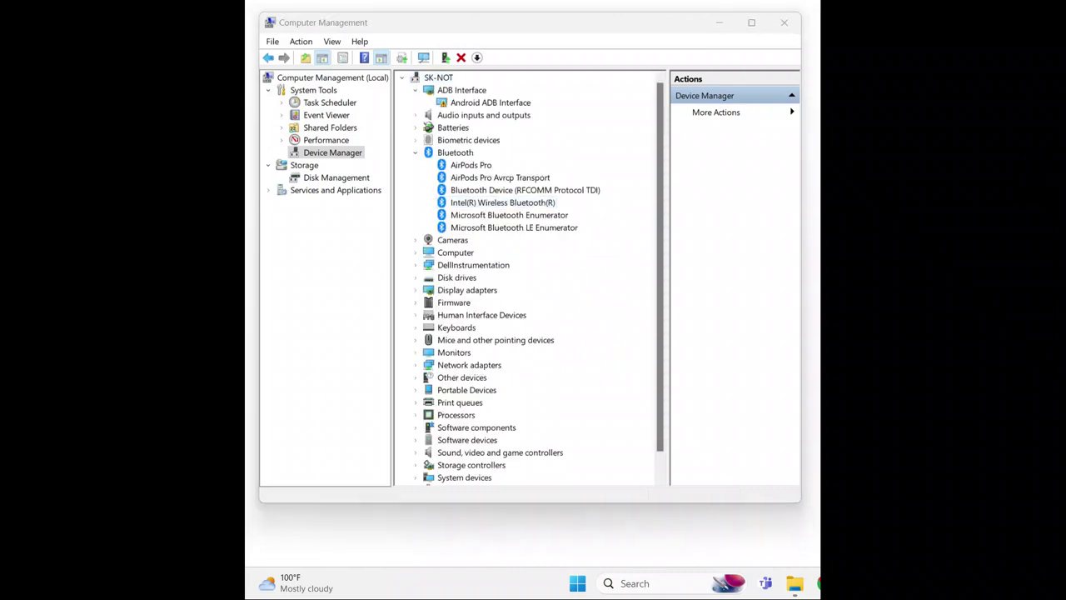
# Step: Review the details, advanced and power management properties of the Intel(R) Wireless Bluetooth(R) device, and close the dialog
pyautogui.rightClick(489, 206)
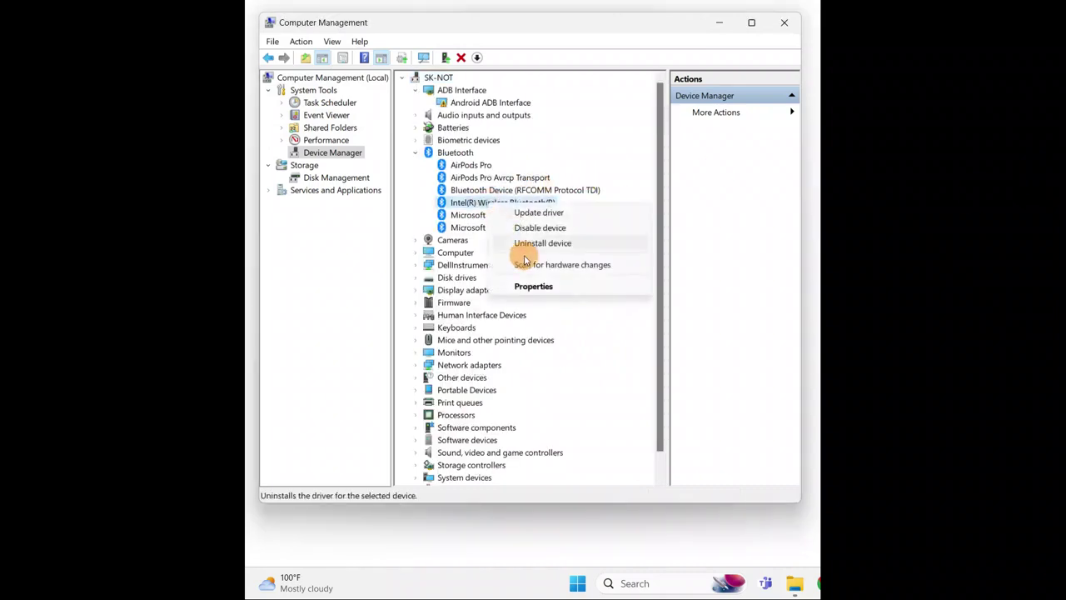
pyautogui.click(533, 286)
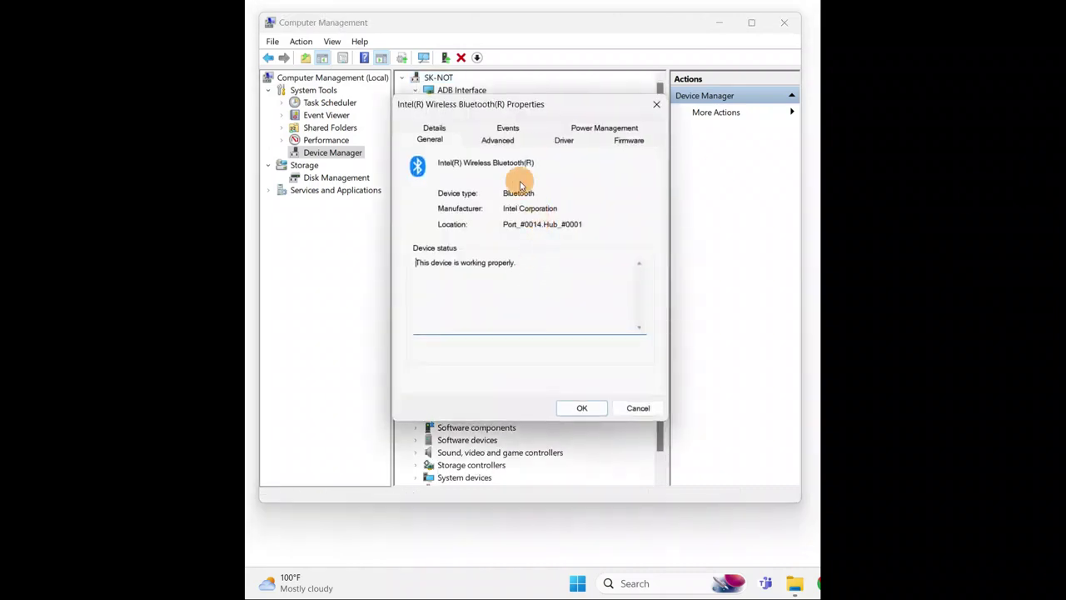
pyautogui.click(434, 130)
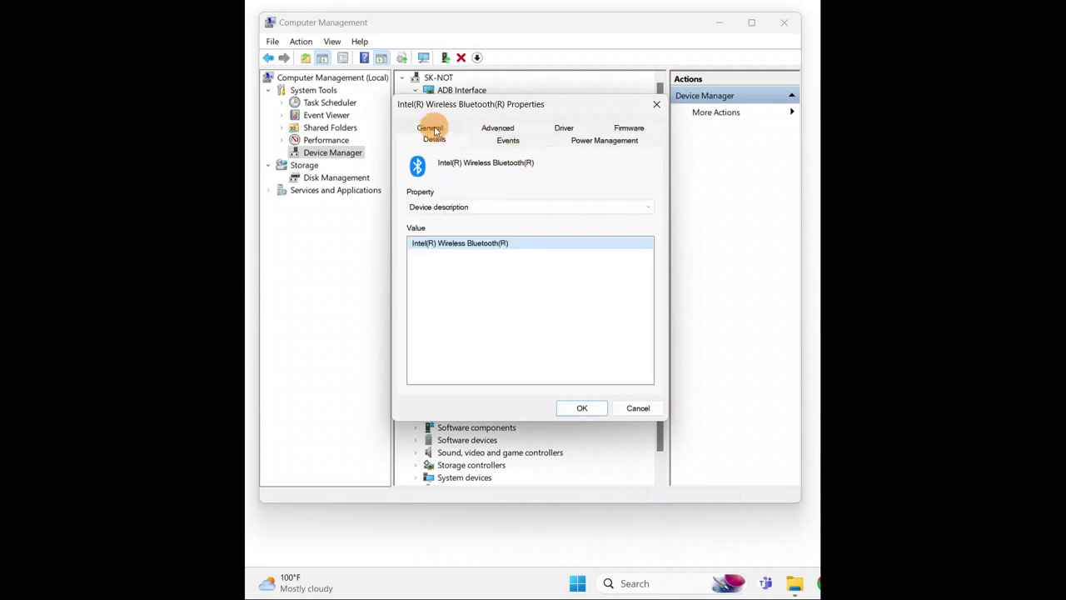
pyautogui.click(502, 129)
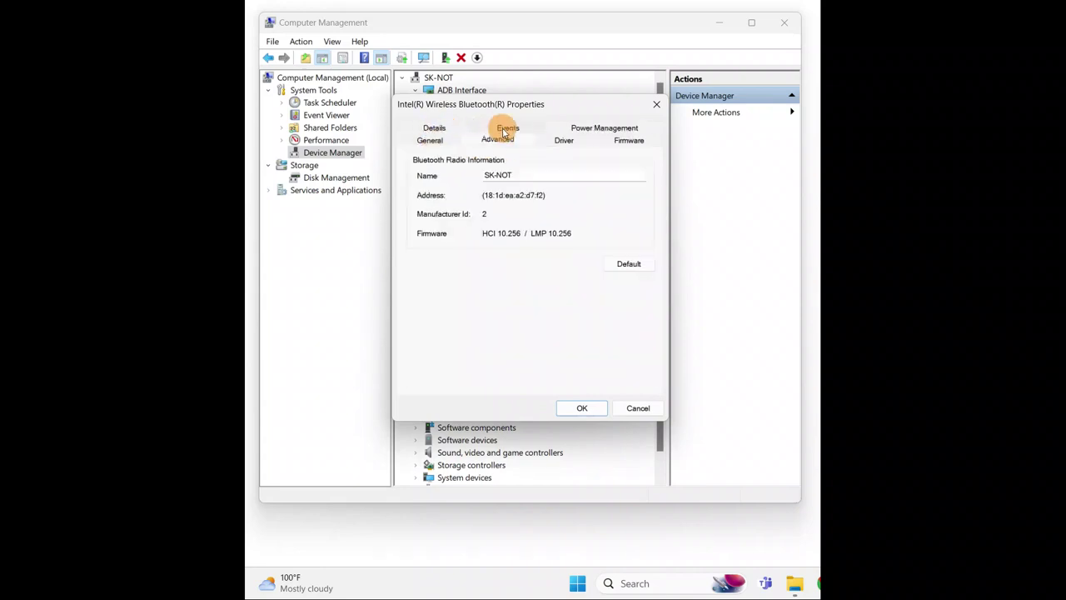
pyautogui.click(587, 129)
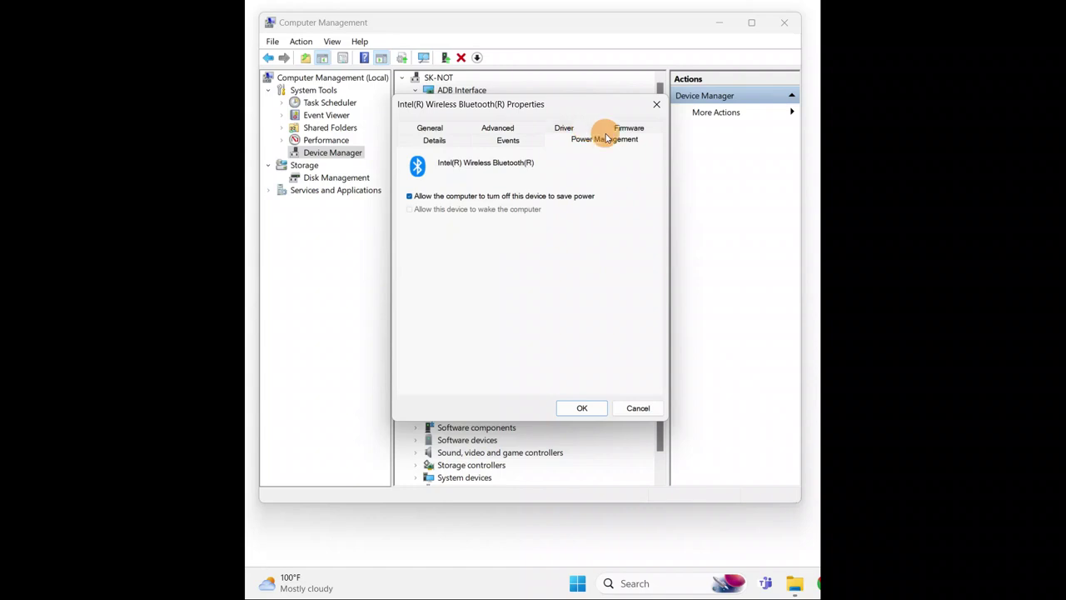
pyautogui.click(657, 105)
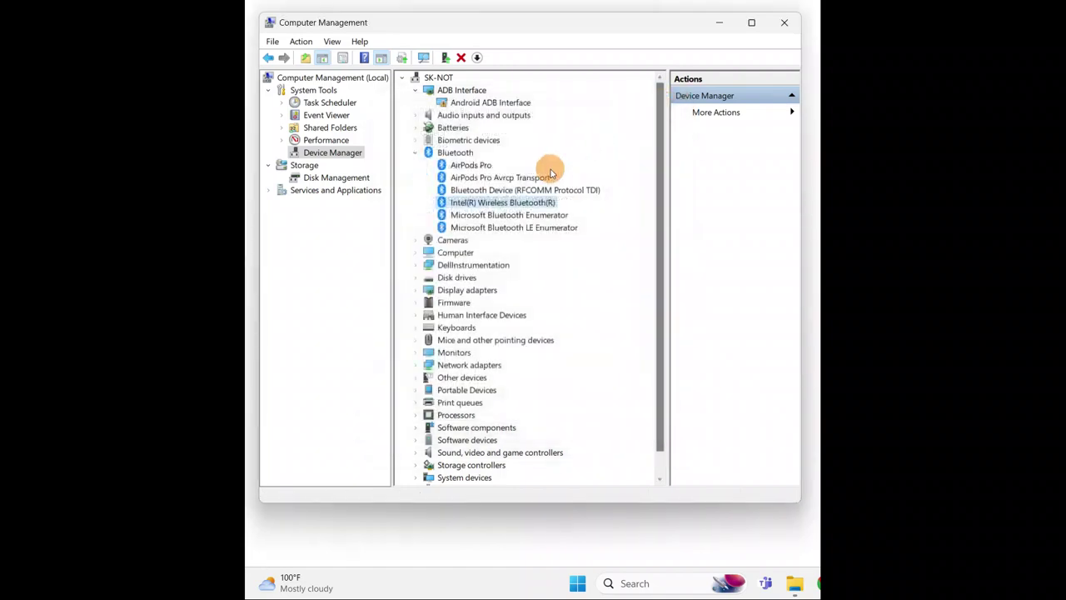
# Step: Review the general, advanced, events and driver properties of the Intel(R) Wireless Bluetooth(R) device, and close the dialog and Computer Management
pyautogui.rightClick(468, 202)
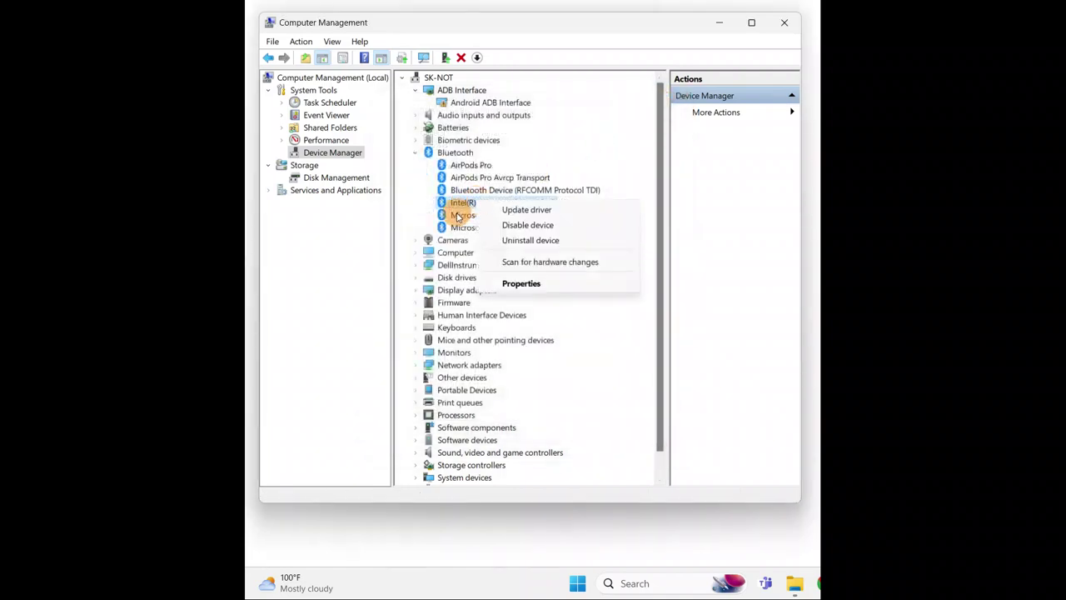
pyautogui.click(468, 212)
pyautogui.click(472, 213)
pyautogui.rightClick(469, 202)
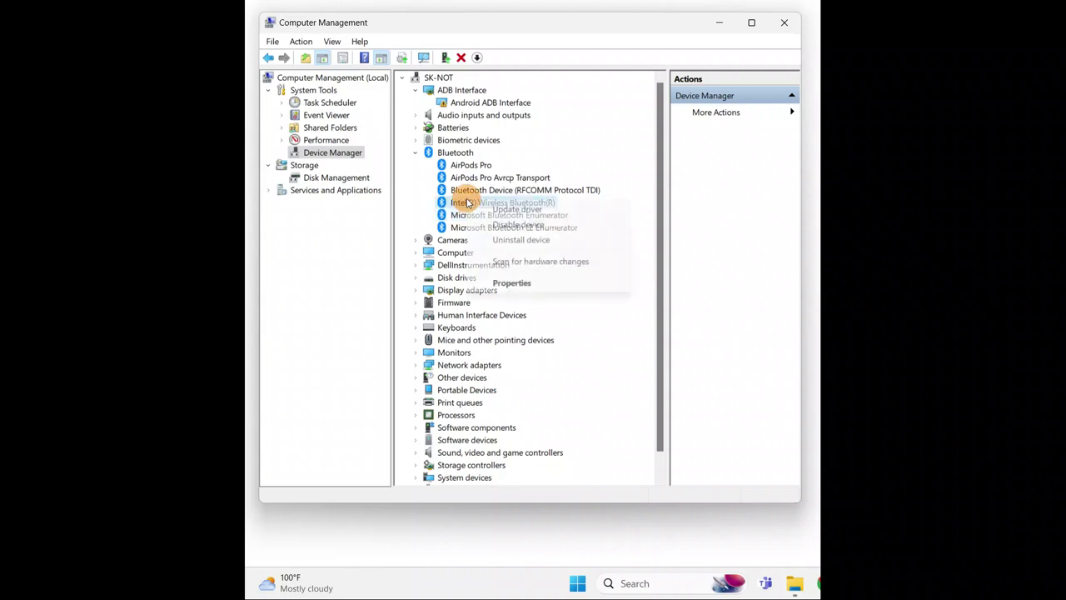
pyautogui.click(497, 285)
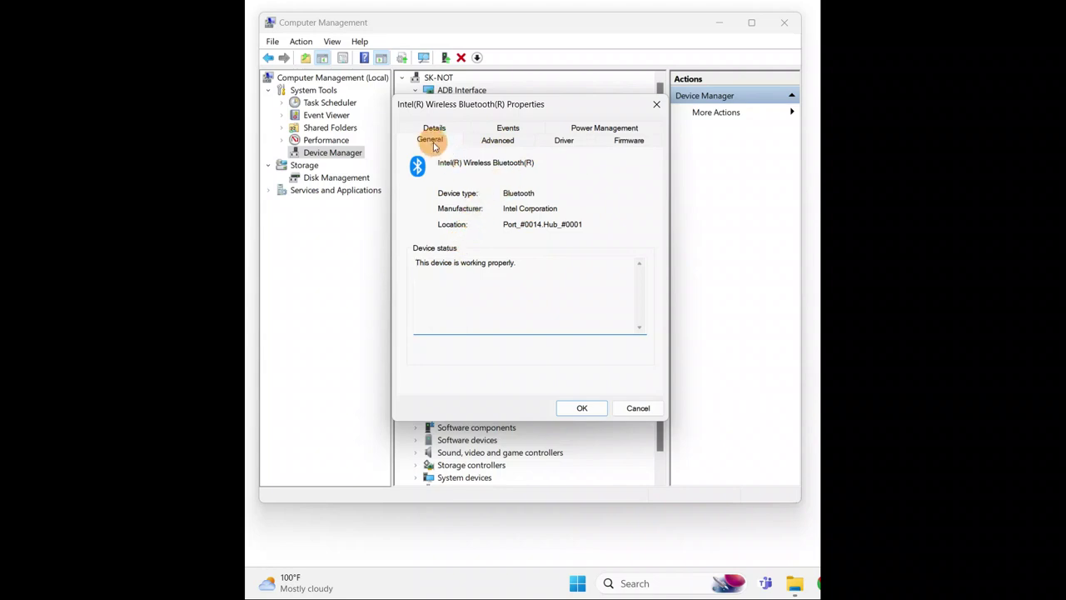
pyautogui.click(498, 140)
pyautogui.click(508, 128)
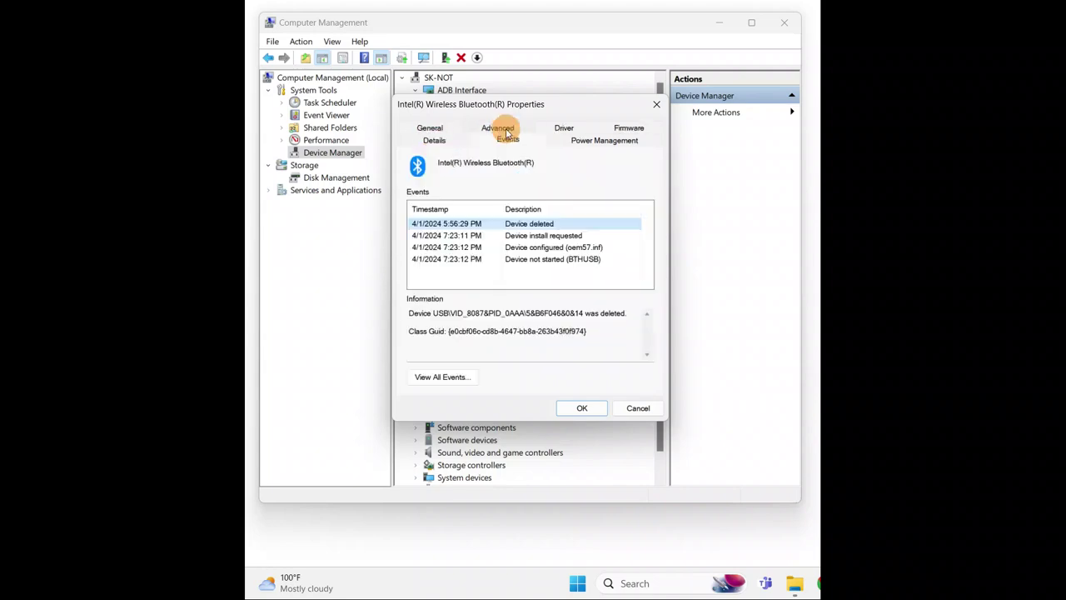
pyautogui.click(564, 129)
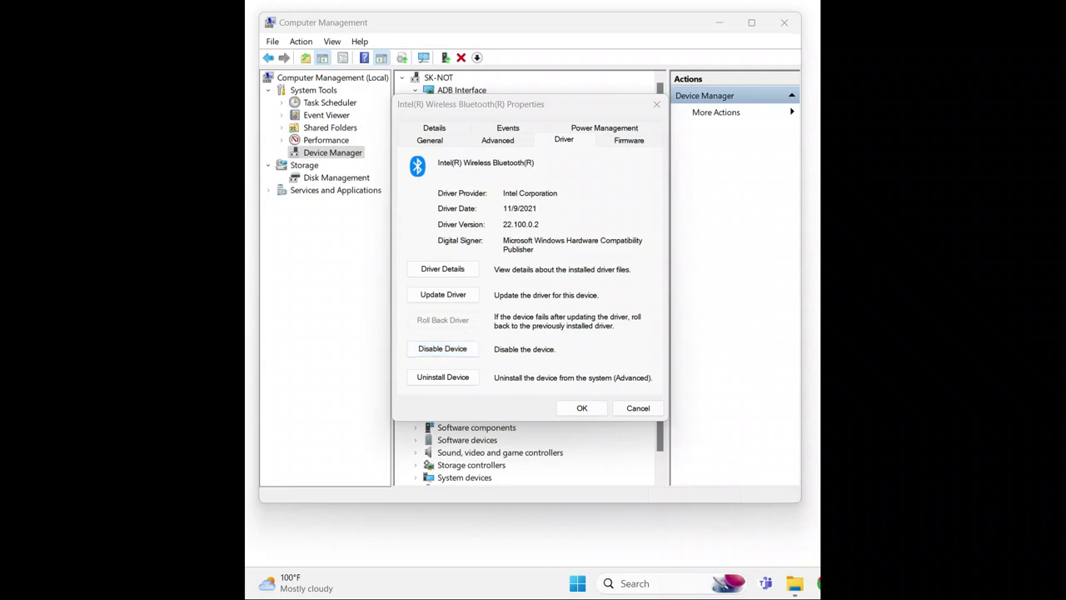
pyautogui.click(656, 104)
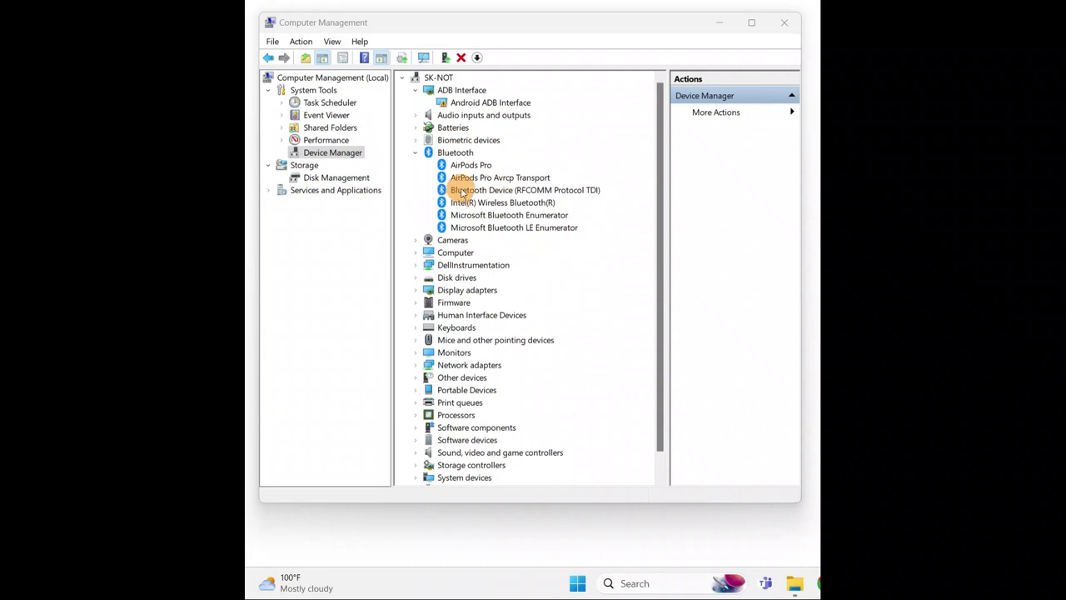
pyautogui.click(783, 25)
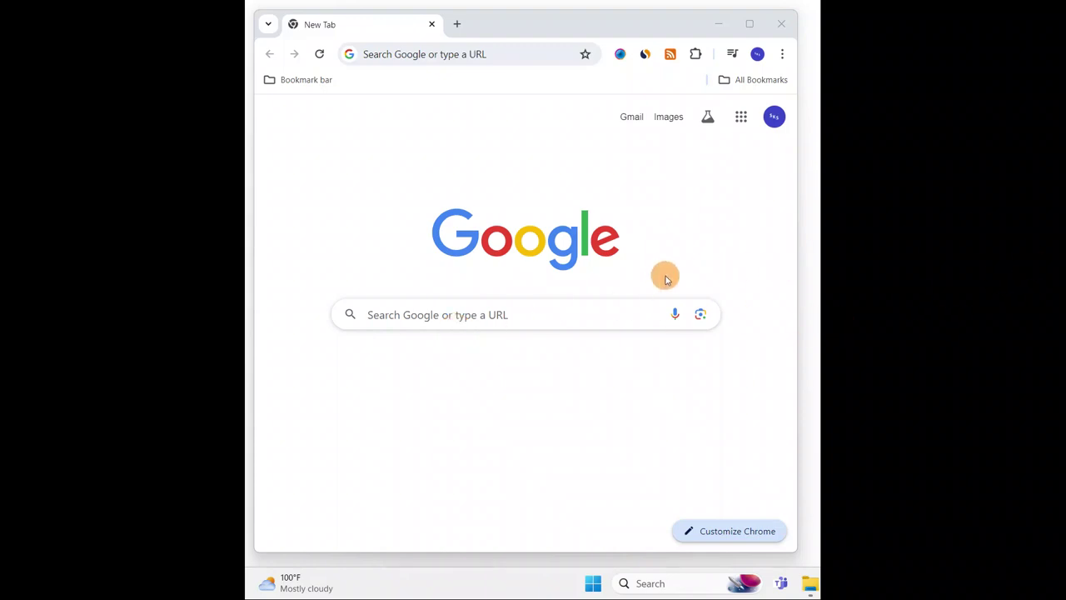
# Step: In Chrome, search Google for "bluetooth driver for dell g7"
pyautogui.click(529, 314)
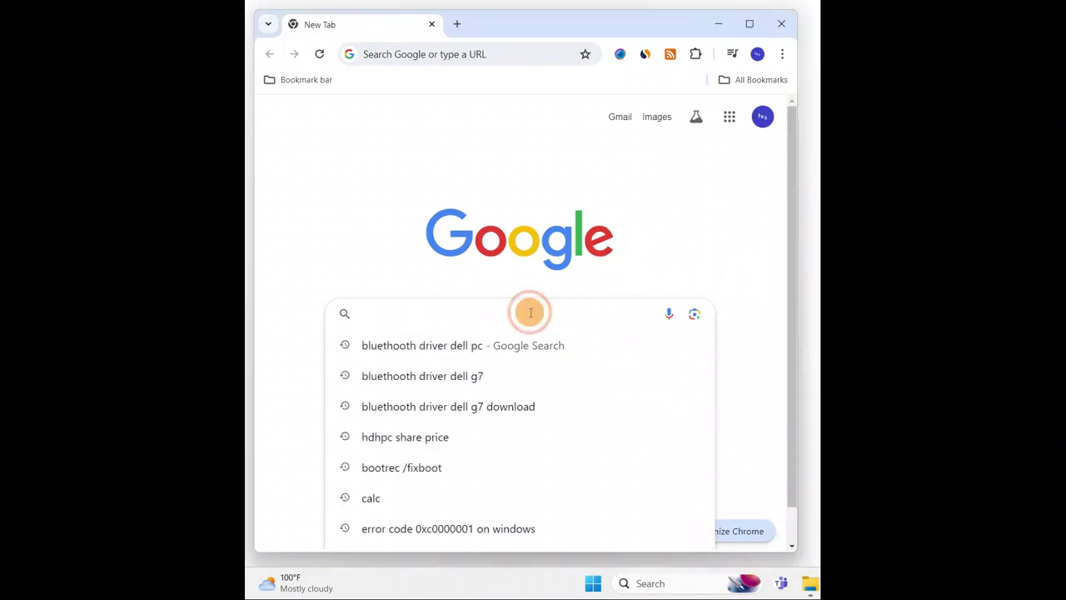
pyautogui.write('blu')
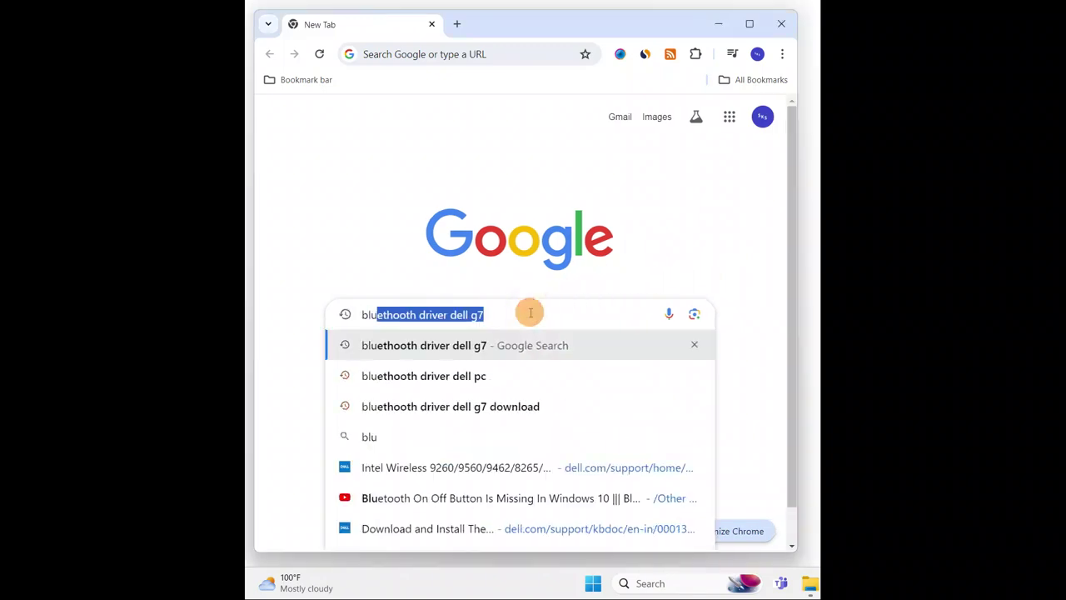
pyautogui.write('etooth')
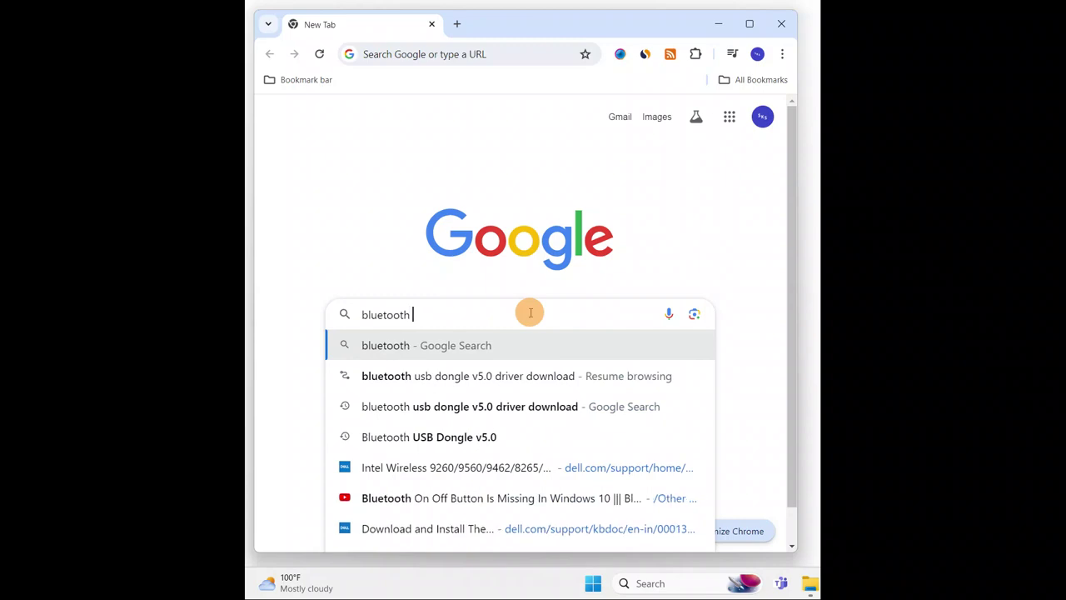
pyautogui.write('driver')
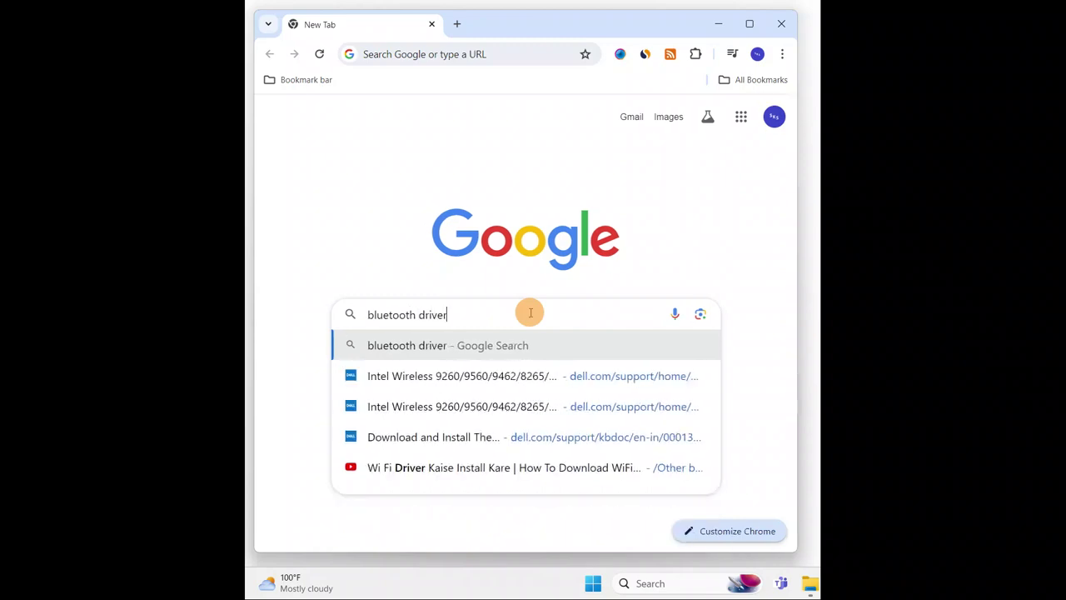
pyautogui.write(' for ')
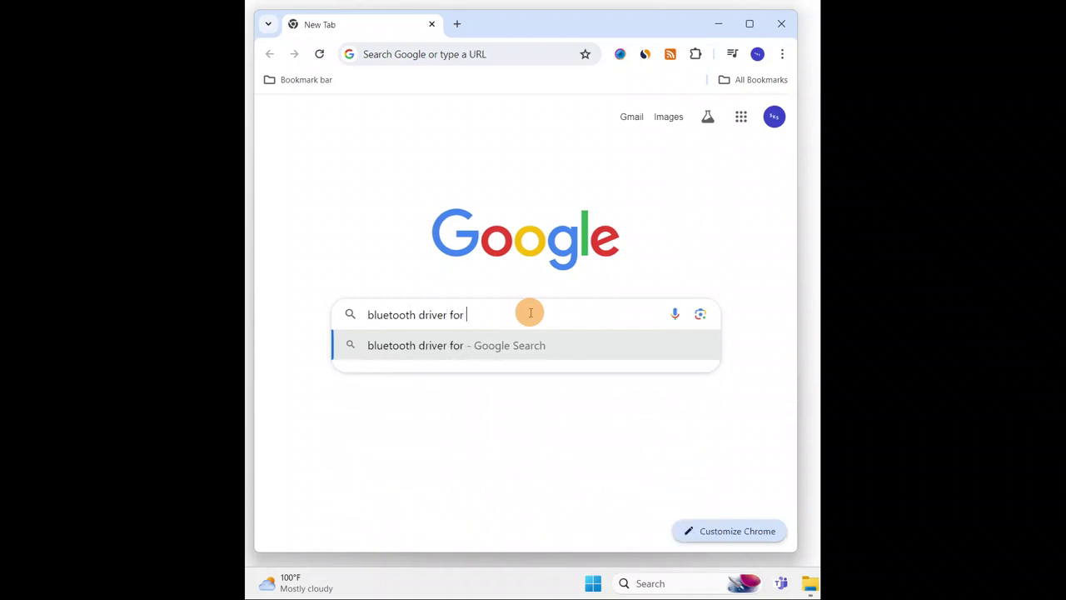
pyautogui.write('dell ')
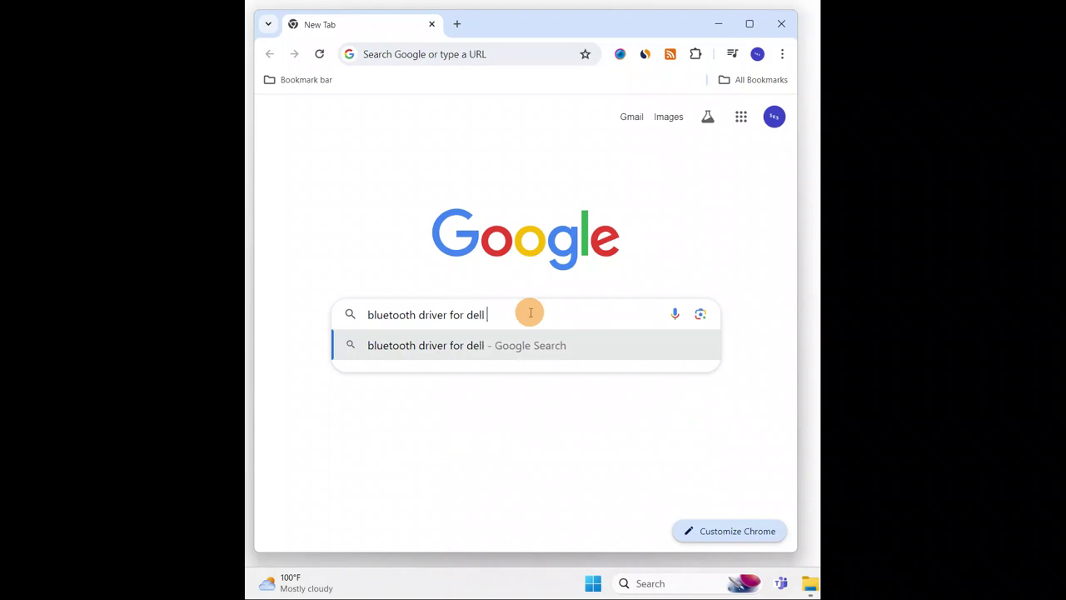
pyautogui.write('g7')
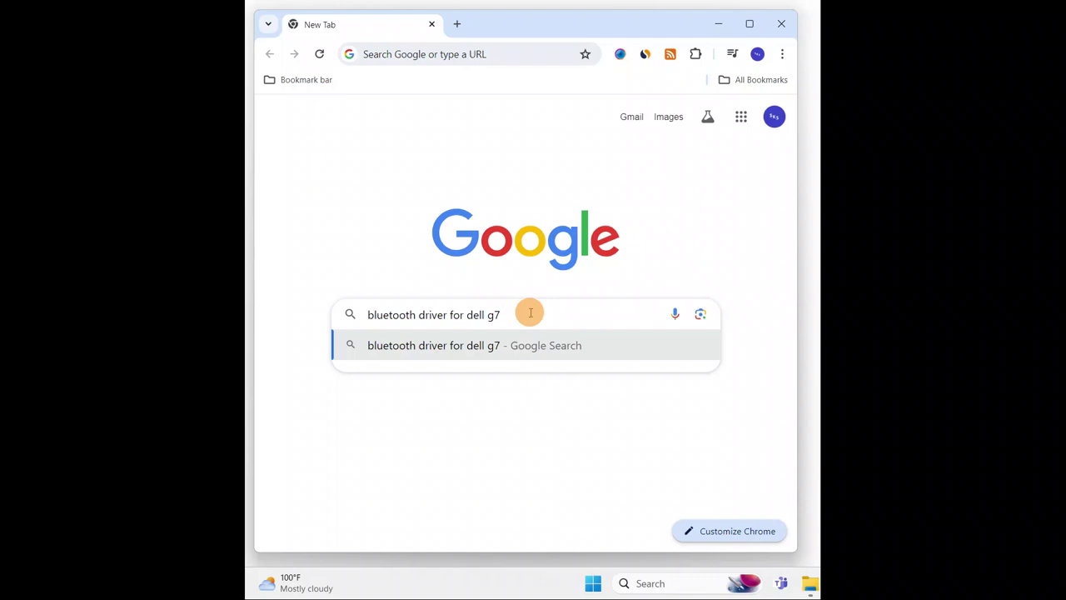
pyautogui.press('Return')
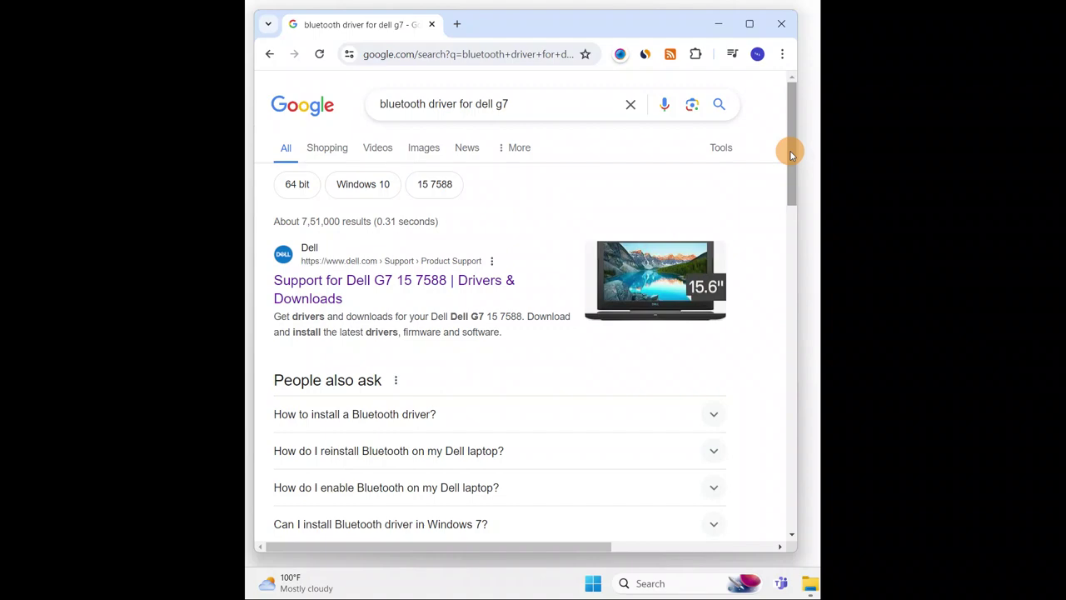
# Step: Look through the search results for Dell Bluetooth driver downloads and close the browser
pyautogui.moveTo(790, 149); pyautogui.dragTo(757, 384)
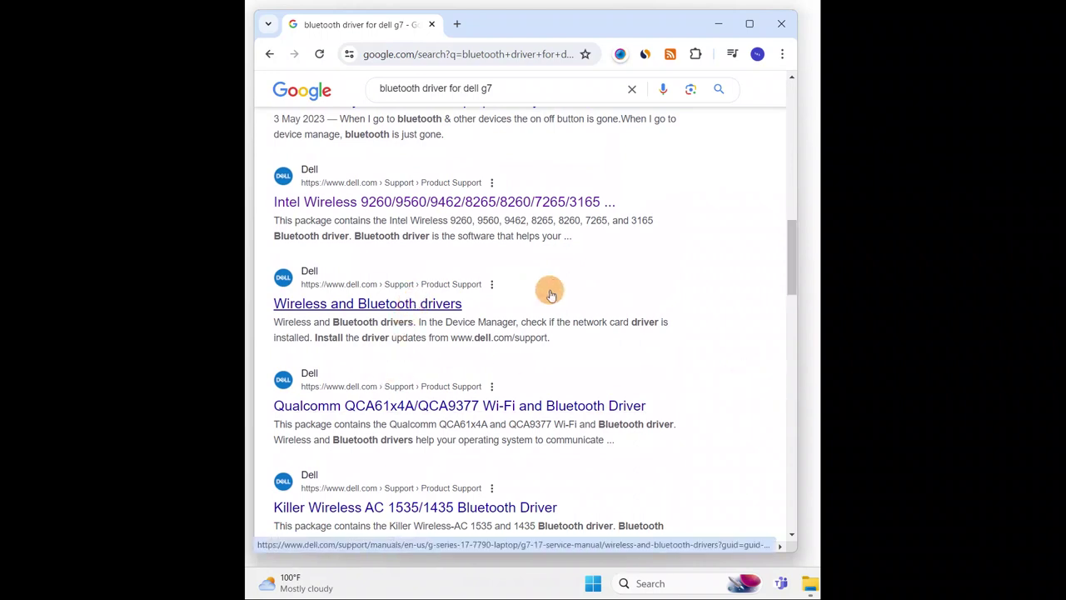
pyautogui.click(782, 27)
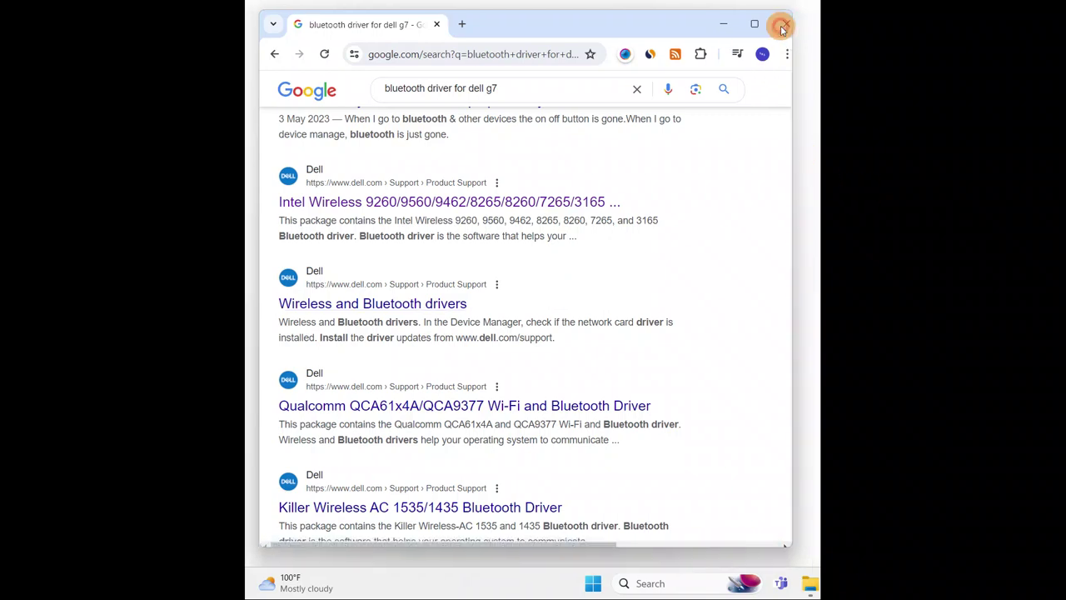
pyautogui.click(627, 273)
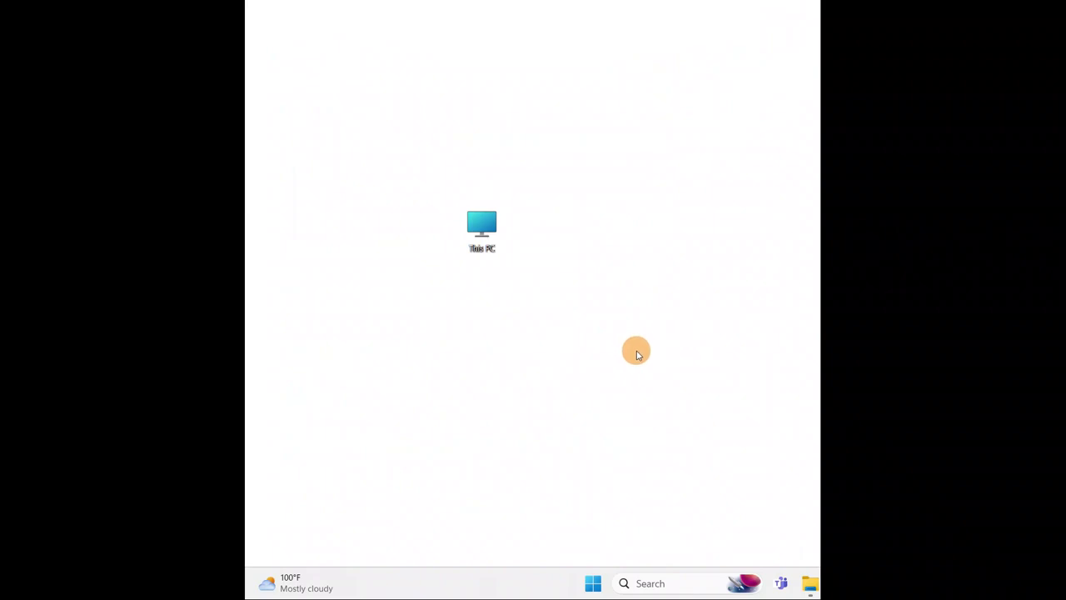
pyautogui.click(570, 353)
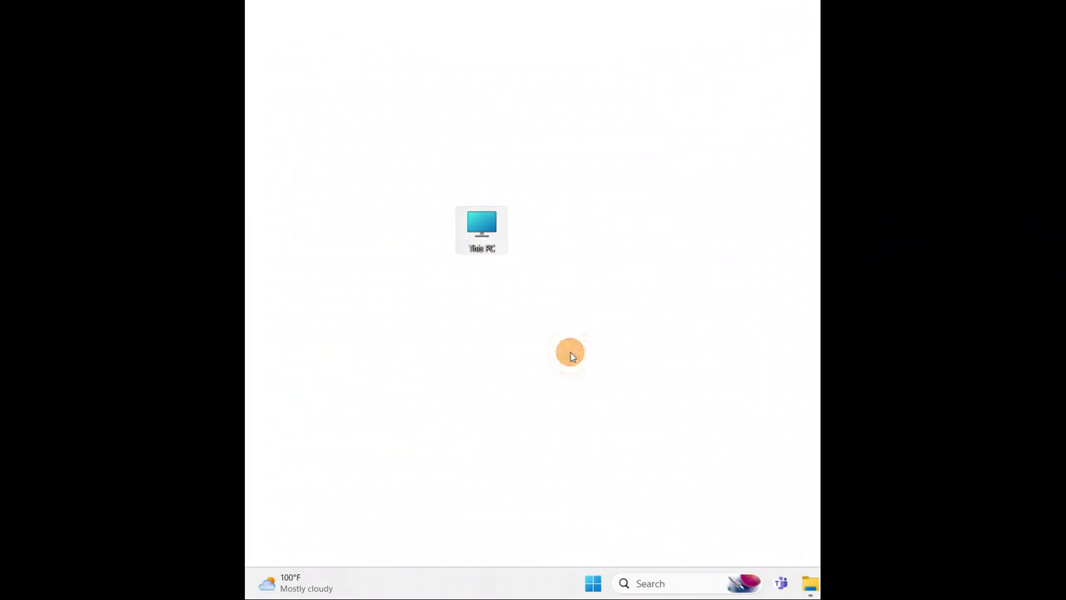
# Step: Open the Windows Services console and select the Bluetooth Support Service
pyautogui.press('super+r')
pyautogui.moveTo(418, 420); pyautogui.dragTo(517, 281)
pyautogui.press('Return')
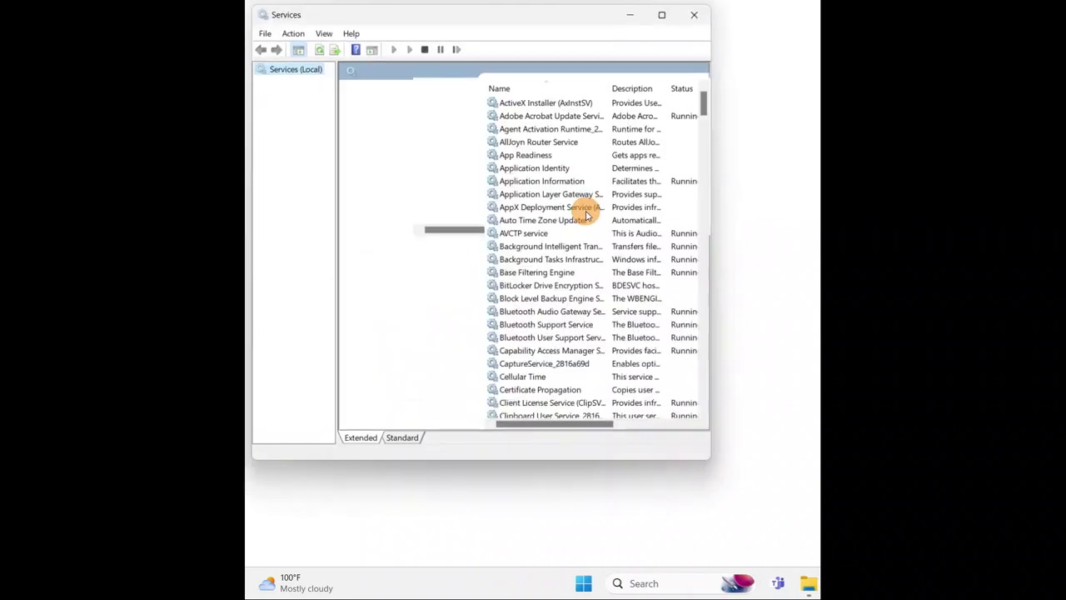
pyautogui.click(538, 143)
pyautogui.press('b')
pyautogui.press('b')
pyautogui.press('b')
pyautogui.press('b')
pyautogui.press('b')
pyautogui.press('b')
pyautogui.press('b')
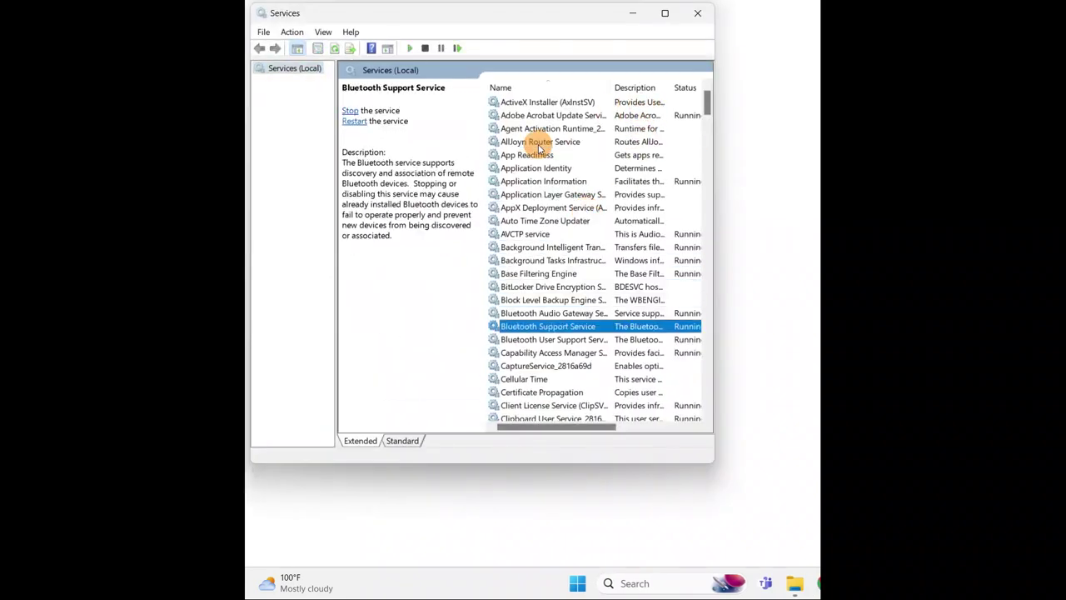
# Step: Check the startup type and service status in the Bluetooth Support Service properties, and close the dialog and Services
pyautogui.rightClick(525, 329)
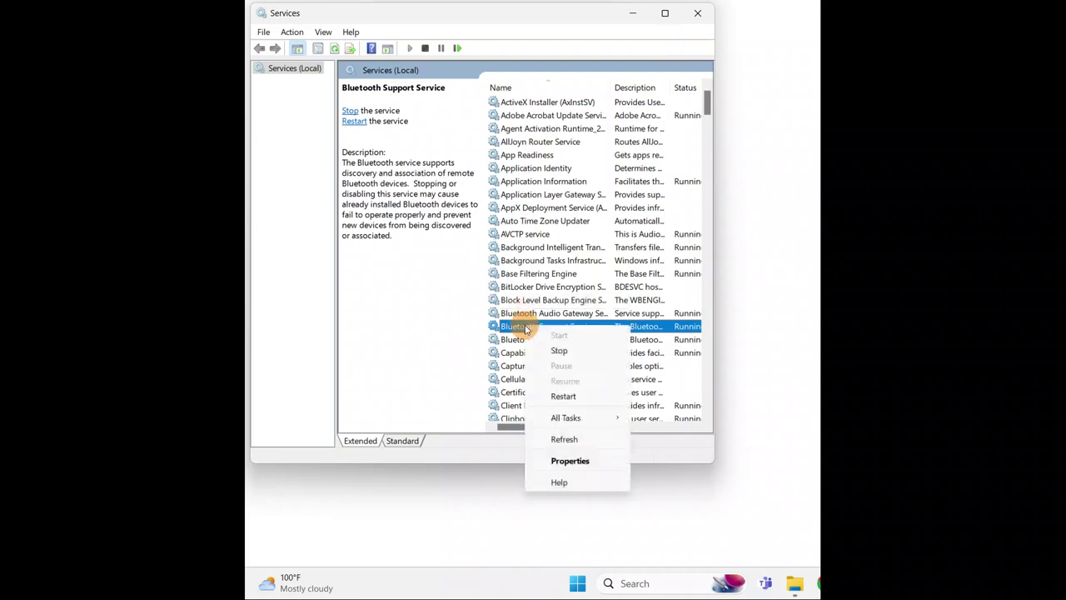
pyautogui.click(567, 462)
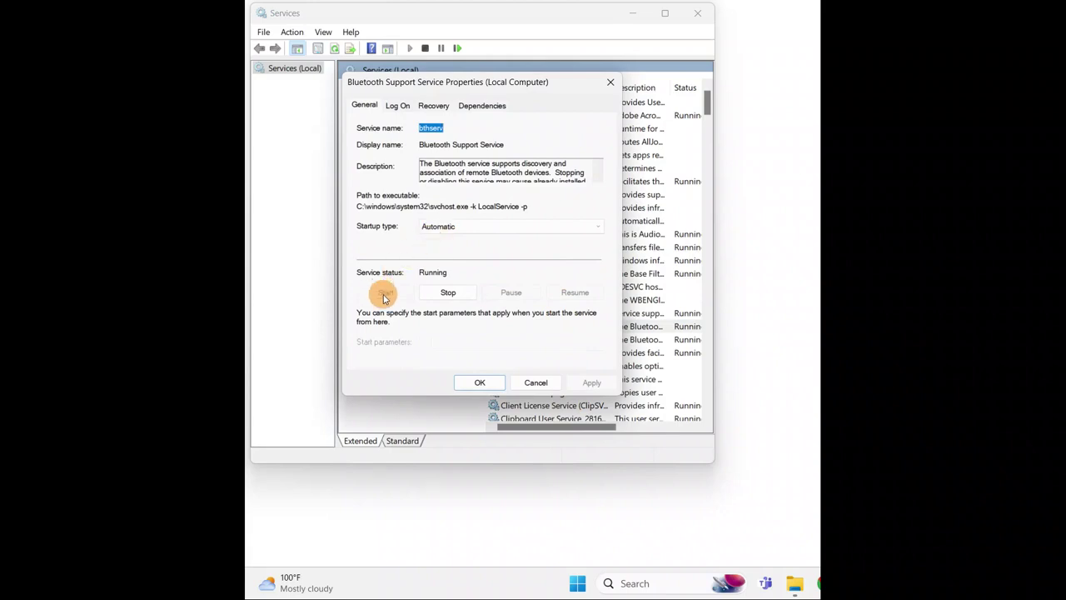
pyautogui.click(612, 83)
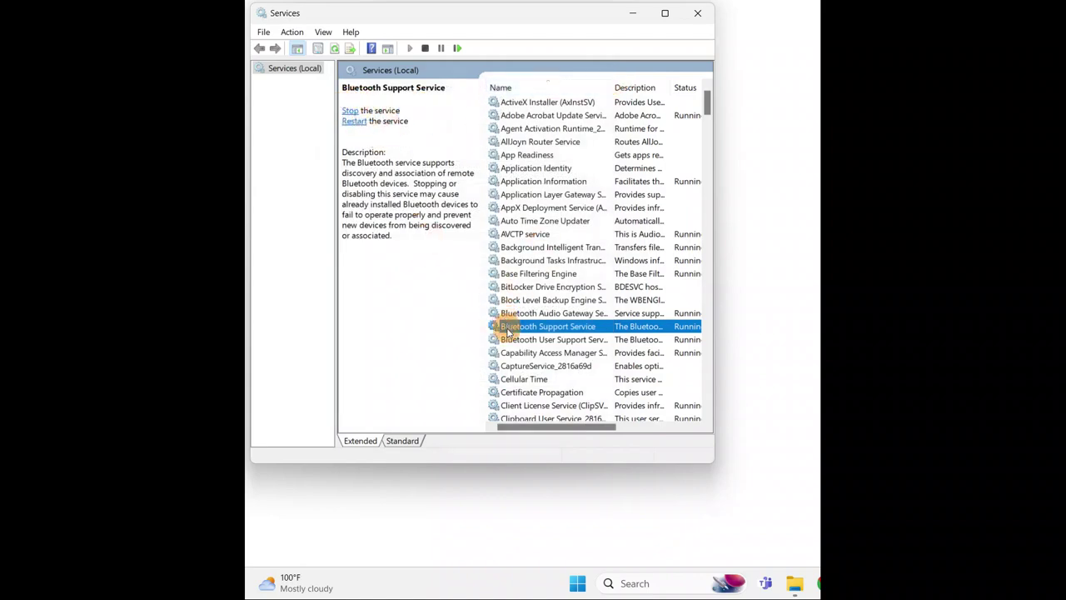
pyautogui.click(698, 14)
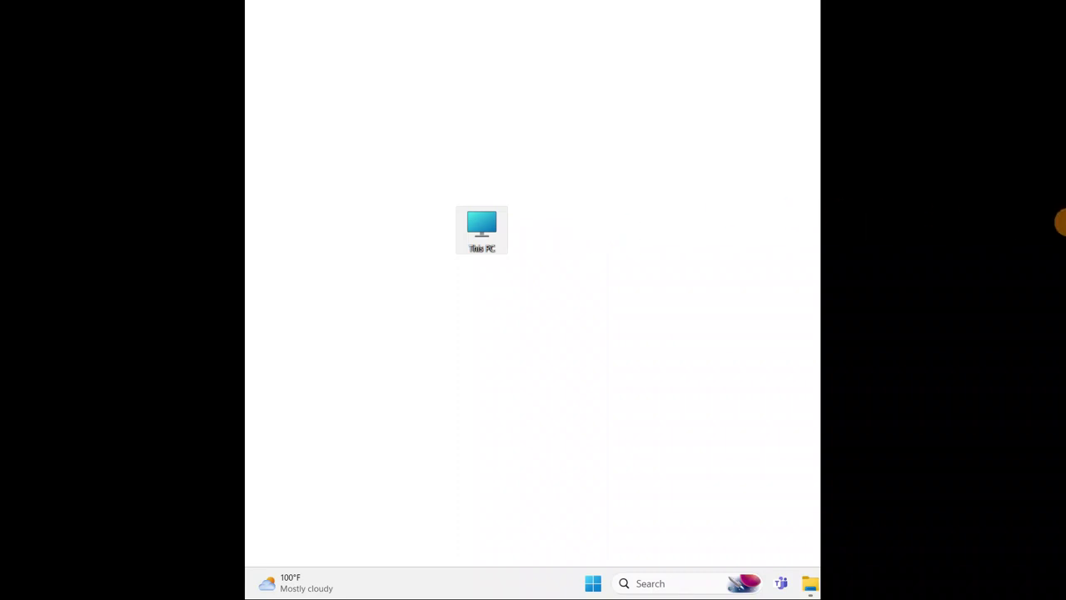
pyautogui.click(1063, 221)
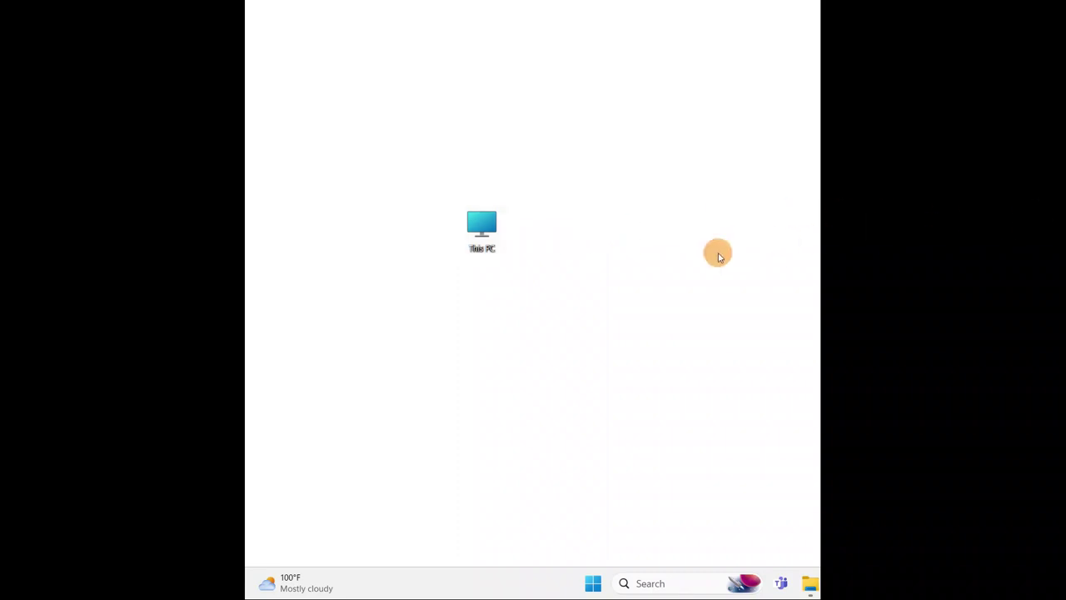